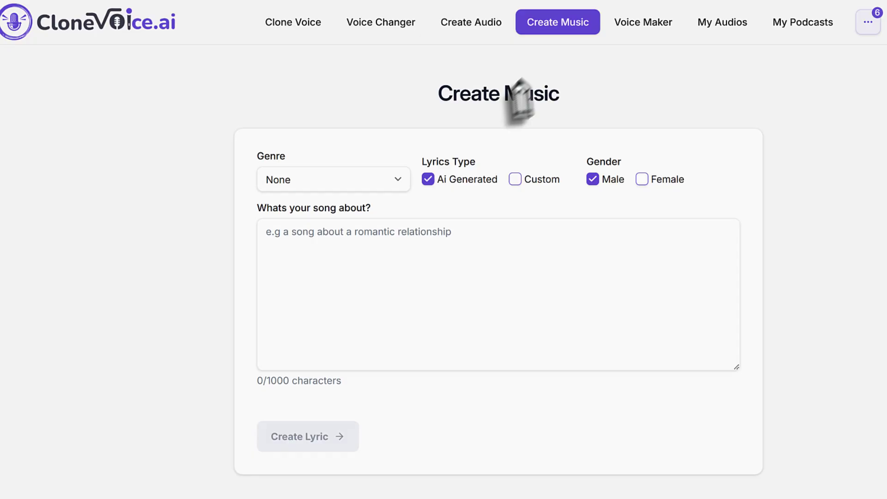
Step: Set the new song's genre to Kids Rhymes
mouse_move(514, 43)
mouse_down()
mouse_move(610, 2)
mouse_move(606, 59)
mouse_move(511, 45)
mouse_up()
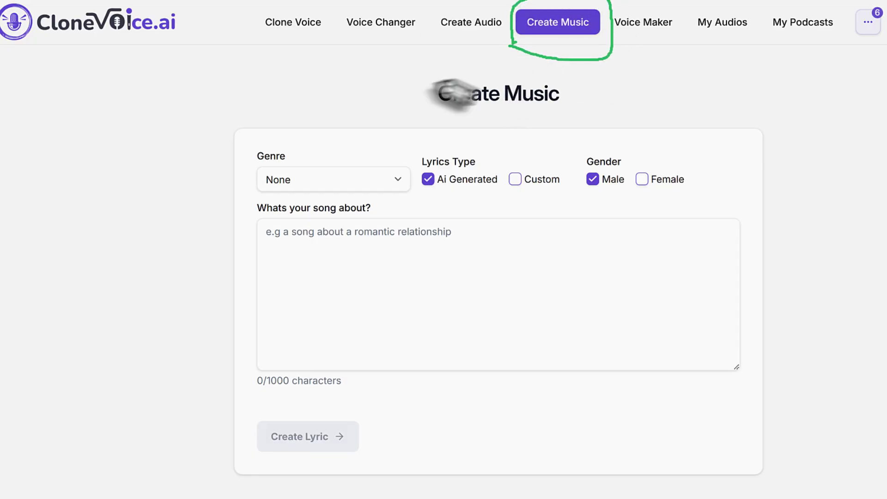
mouse_move(399, 81)
mouse_down()
mouse_move(485, 44)
mouse_move(502, 40)
mouse_move(502, 49)
mouse_up()
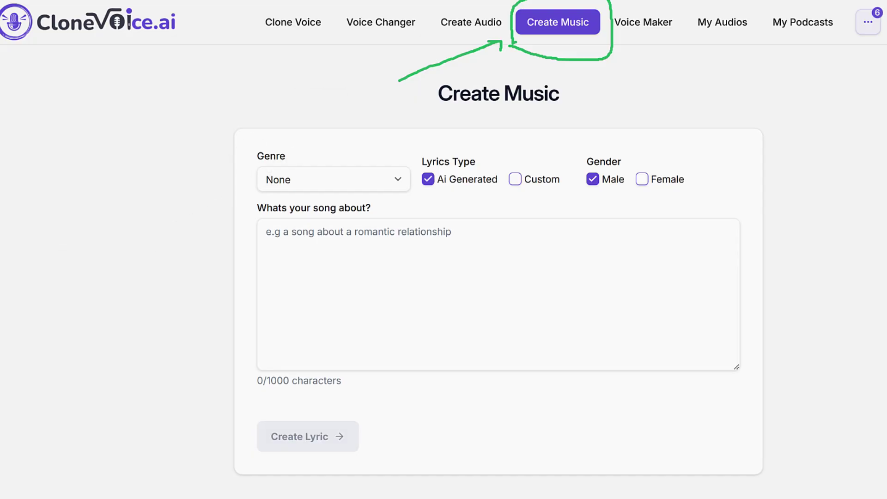
key(Escape)
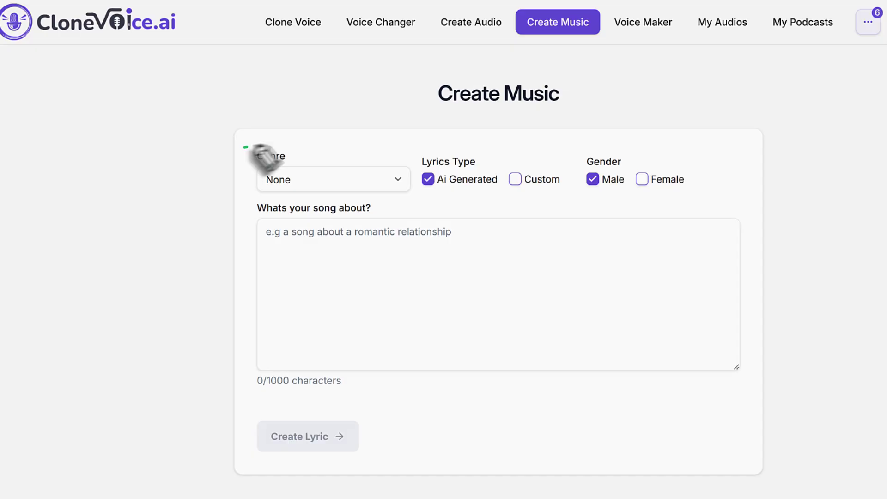
mouse_move(243, 147)
mouse_down()
mouse_move(407, 159)
mouse_move(251, 189)
mouse_move(249, 135)
mouse_up()
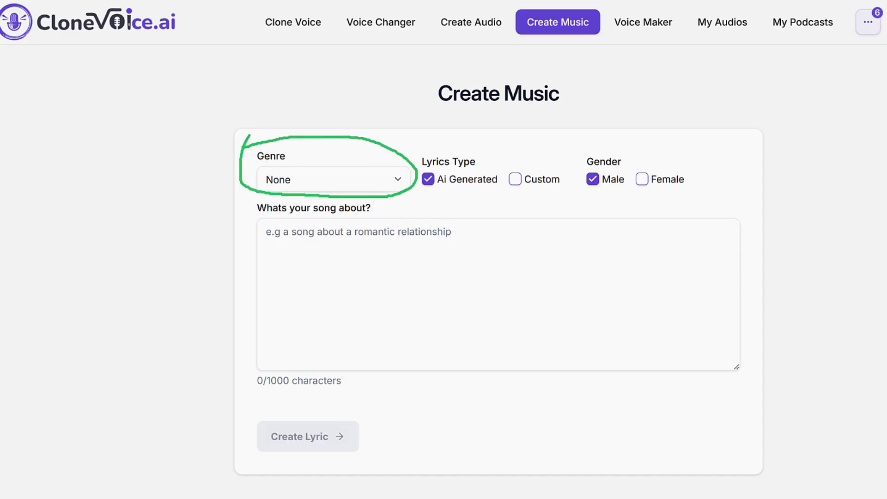
key(Escape)
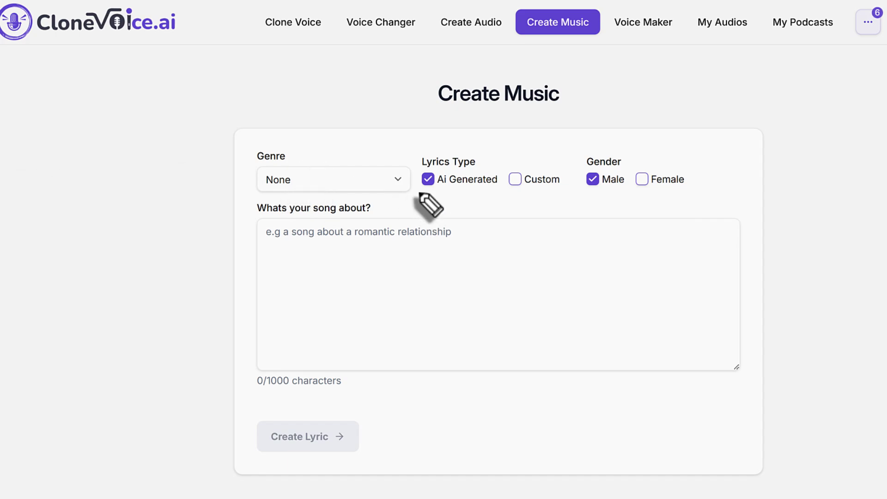
drag(418, 191, 585, 196)
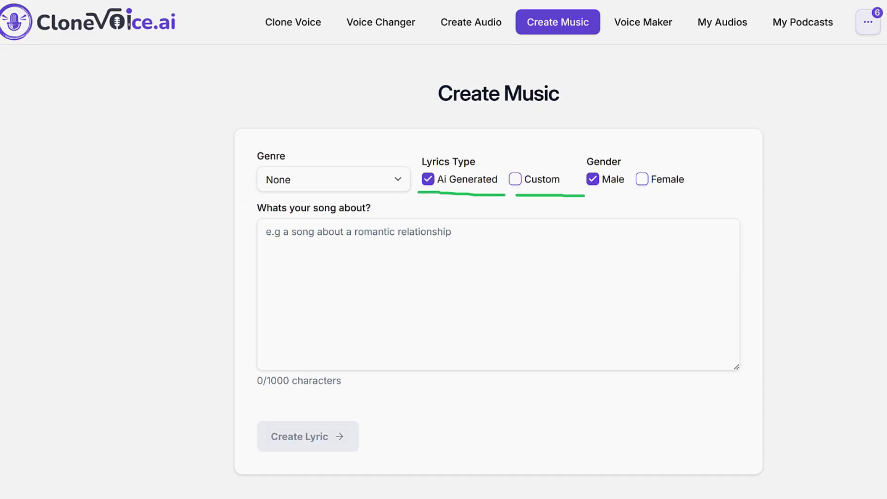
click(269, 187)
click(277, 234)
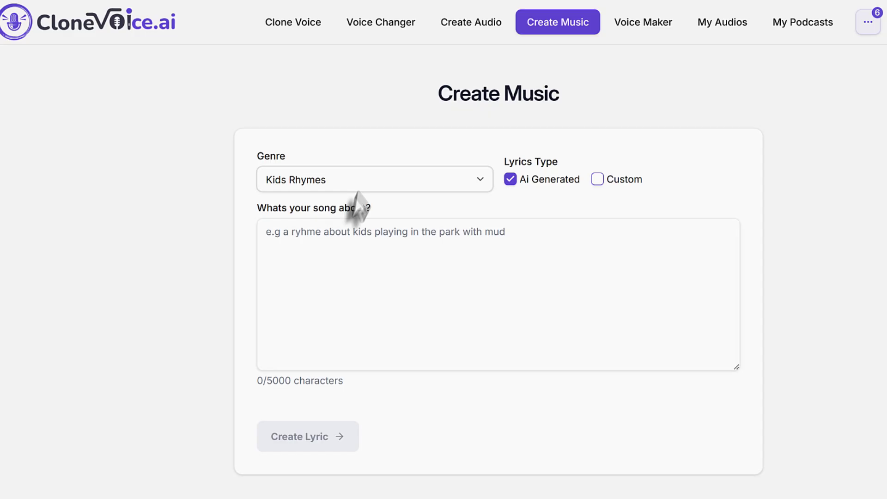
Step: Keep AI-generated lyrics and describe a rhyme about a baby going to the park for the first time
click(365, 265)
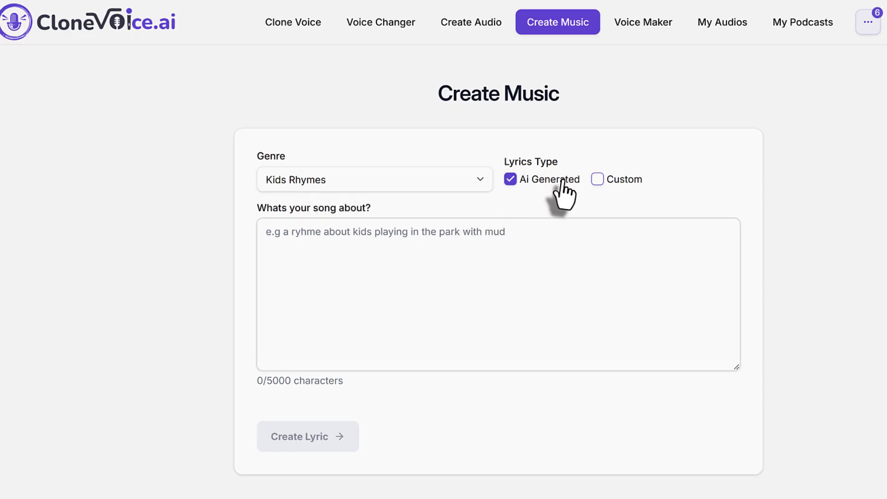
click(604, 182)
click(467, 273)
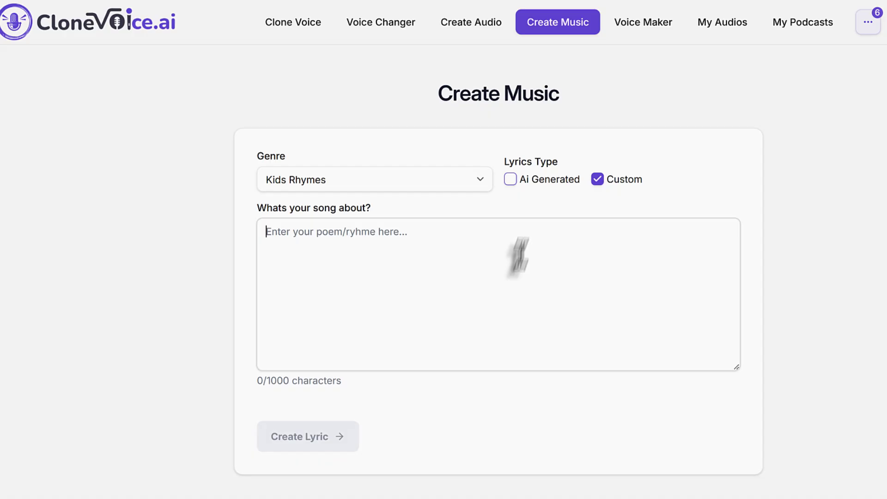
click(510, 181)
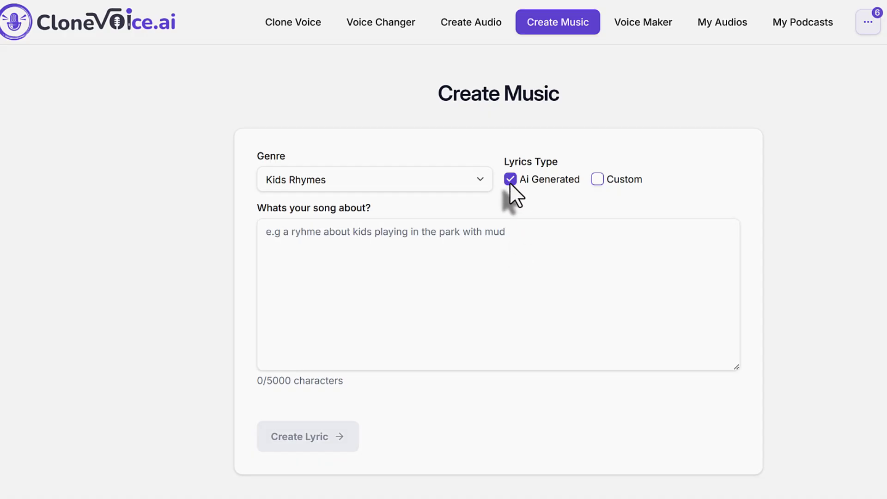
click(543, 271)
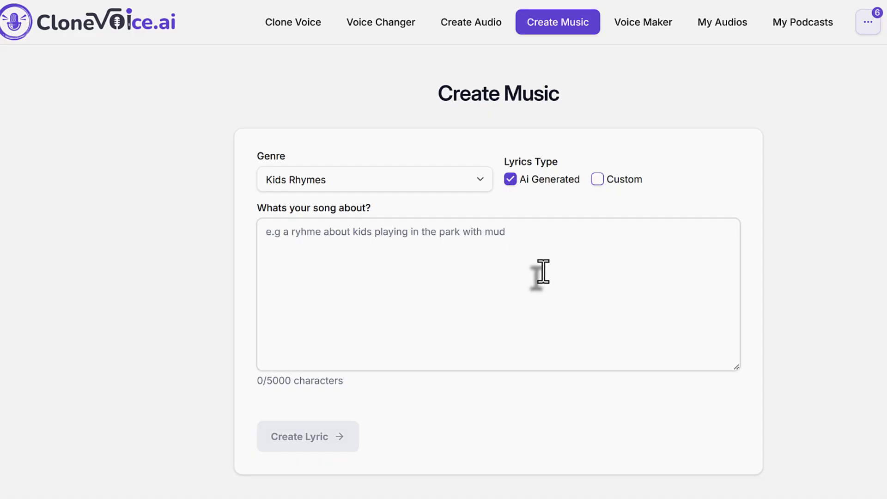
text(a )
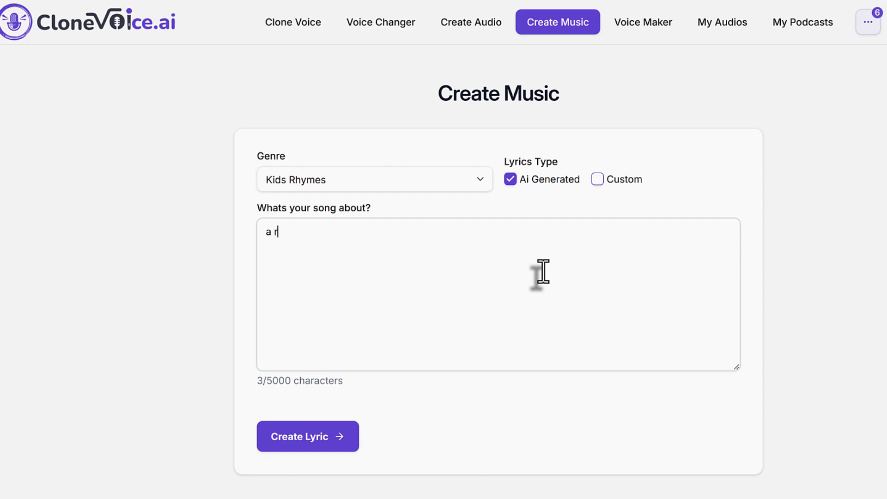
text(rhyme about )
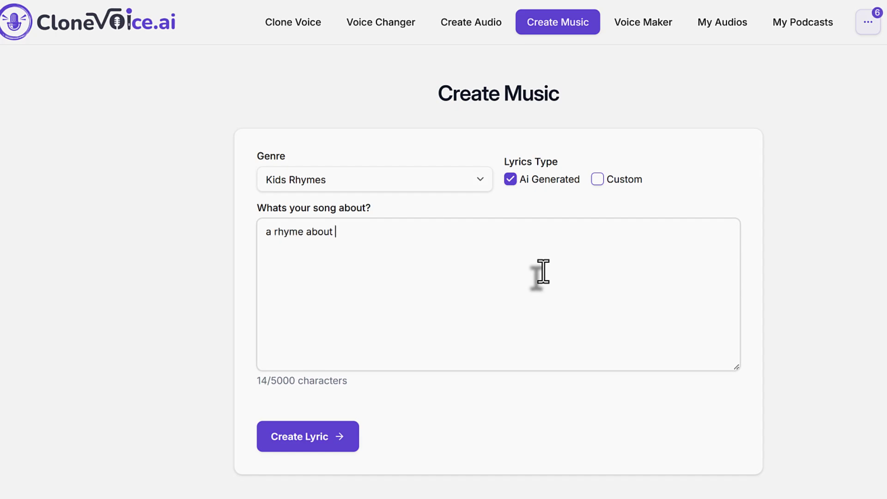
text(a baby )
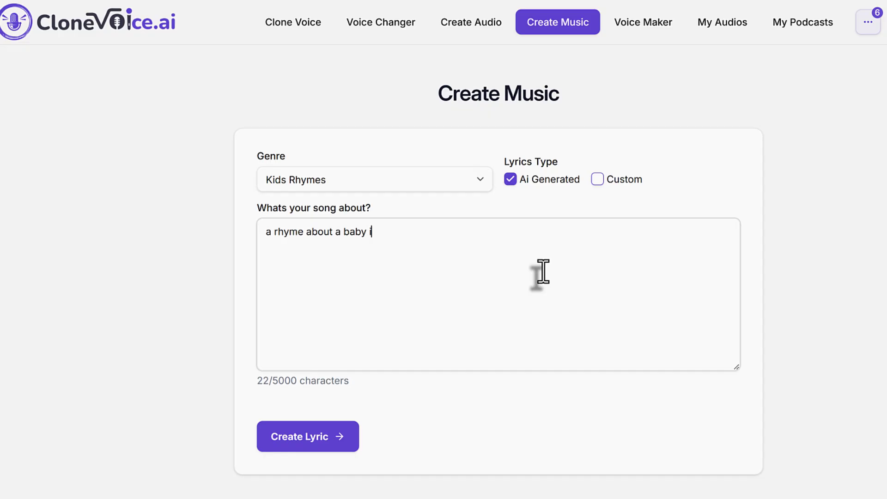
text(going to the p)
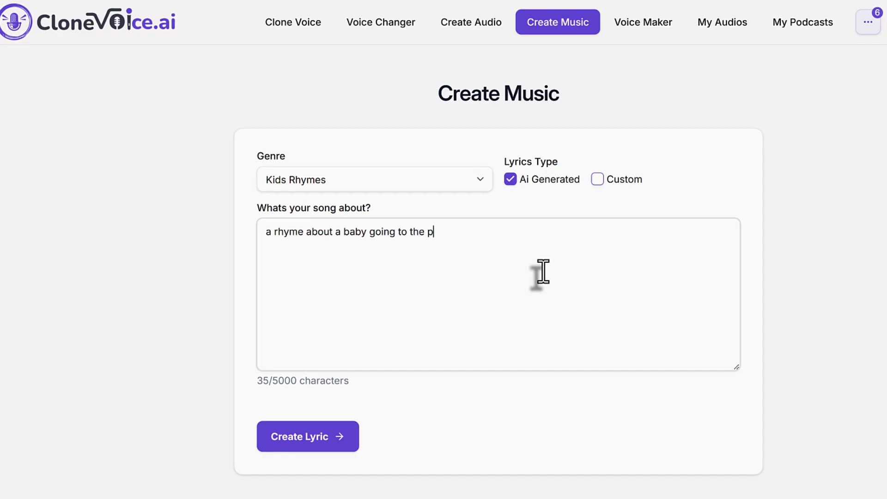
text(ark for the first time)
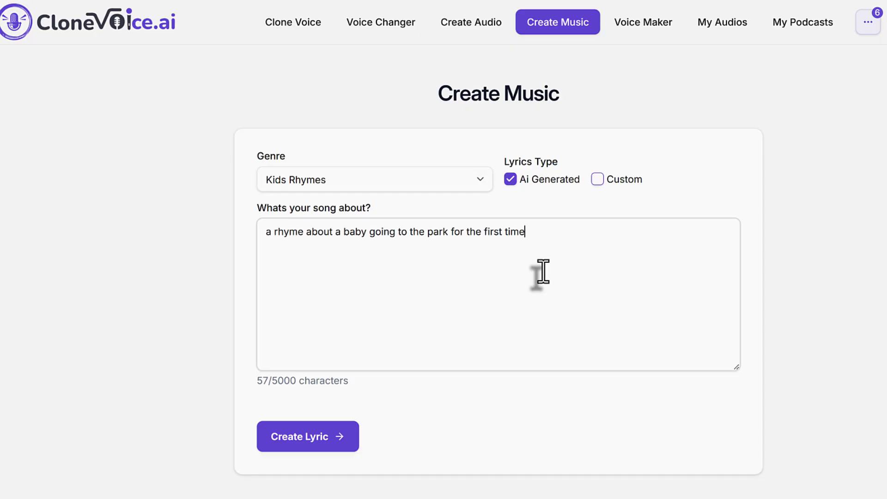
Step: Generate lyrics from the topic and review the Verse, Chorus and Outro sections
click(331, 439)
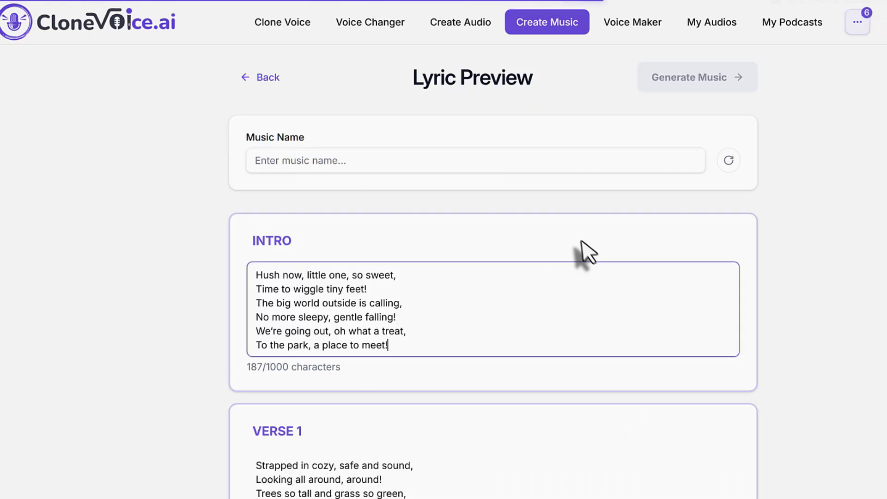
scroll(789, 307, down, 5)
click(619, 300)
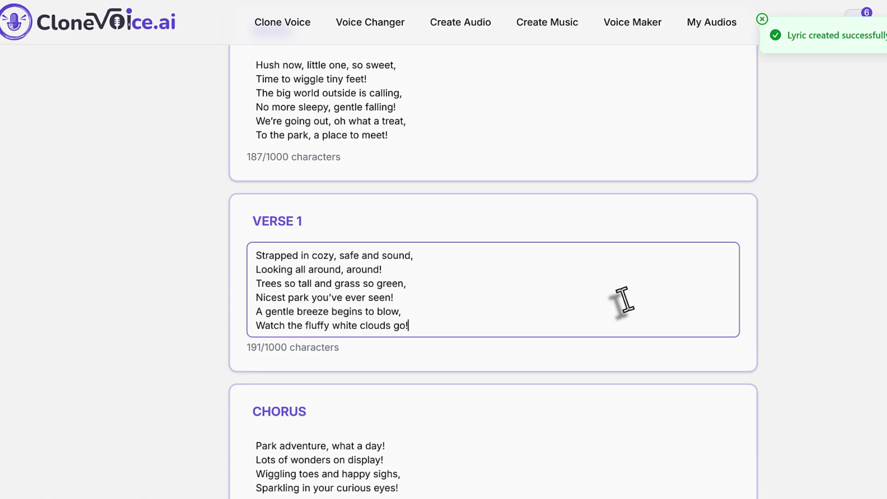
scroll(462, 351, down, 7)
click(398, 372)
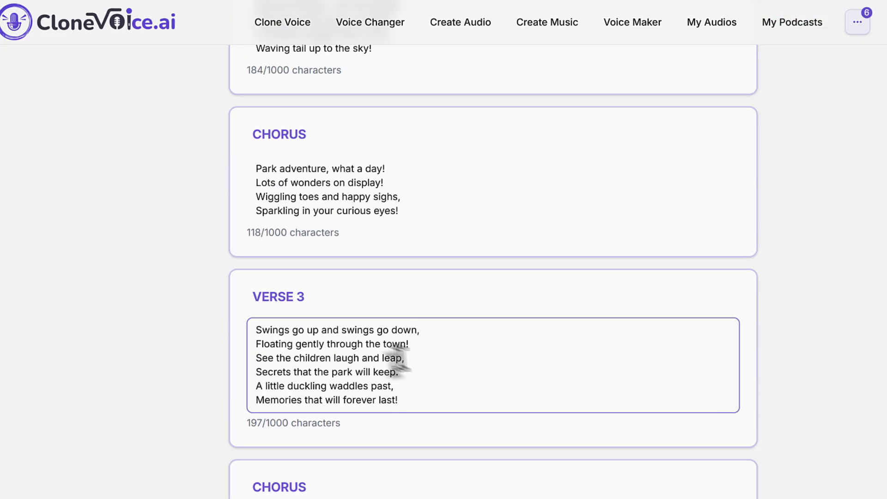
scroll(439, 383, down, 7)
click(471, 373)
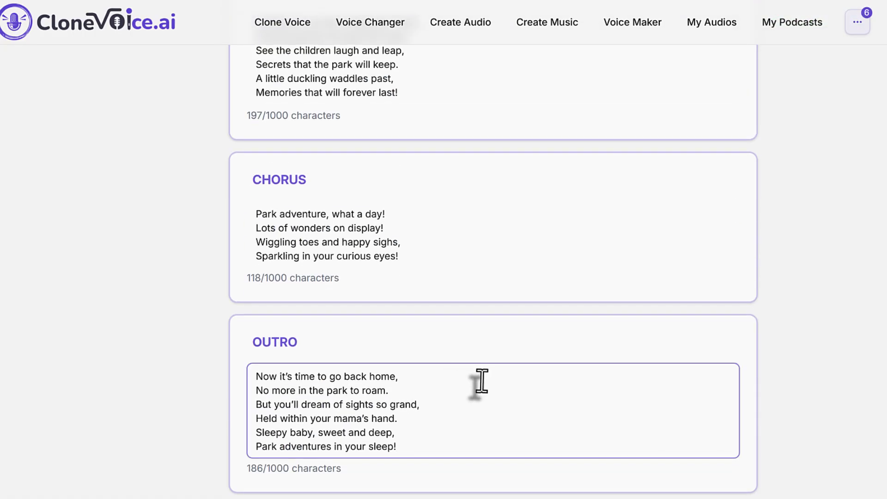
click(496, 257)
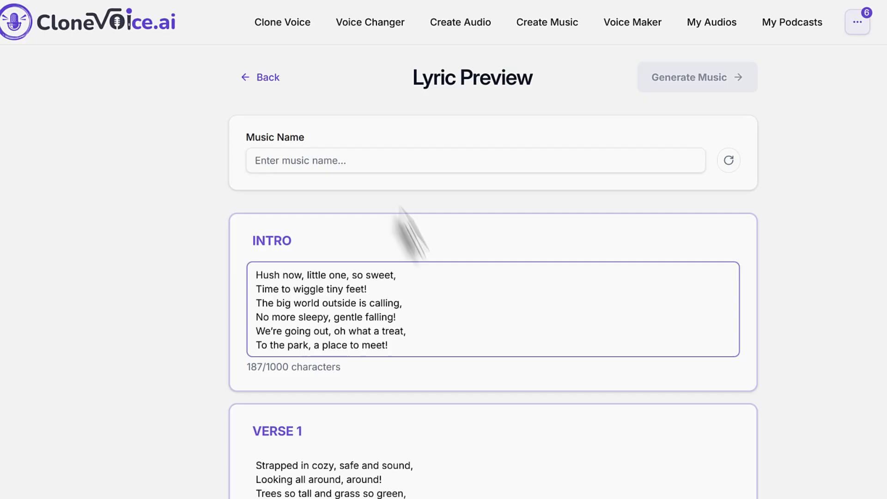
Step: Name the song 'a baby in the park rhyme song' and generate the music
click(337, 166)
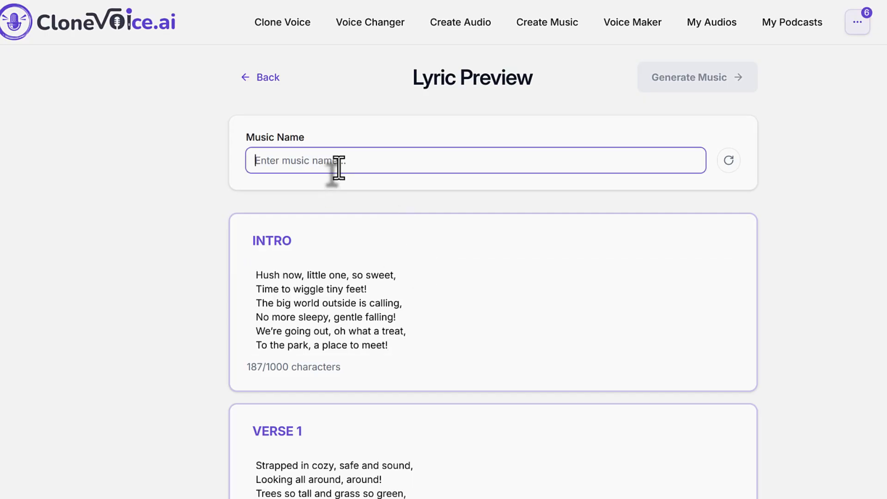
text(a baby in the park rhyme song)
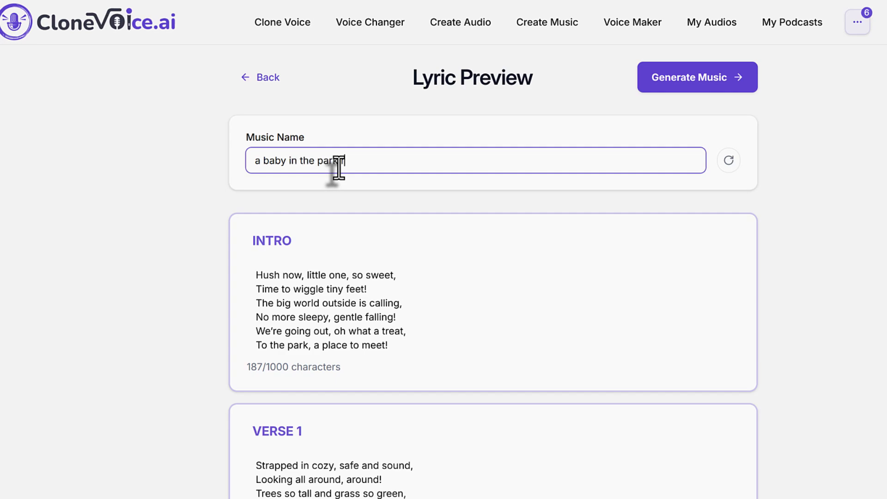
click(736, 74)
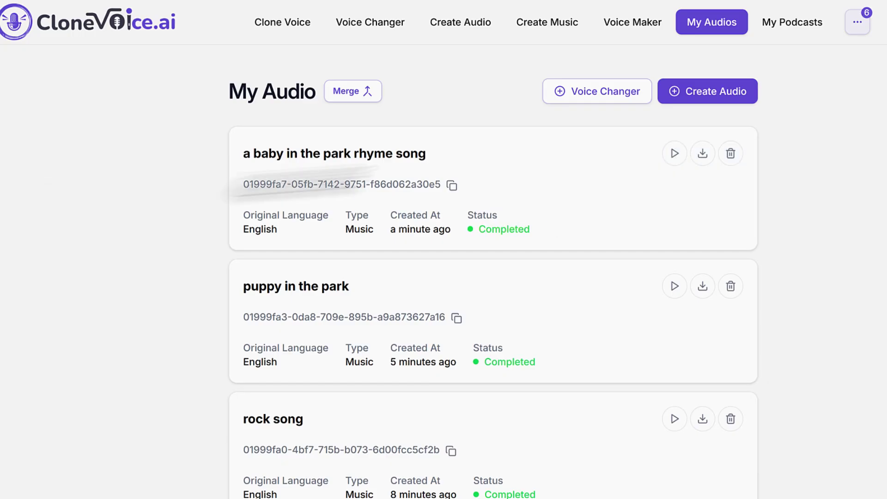
Step: Play 'a baby in the park rhyme song' from My Audio, then pause it
click(677, 153)
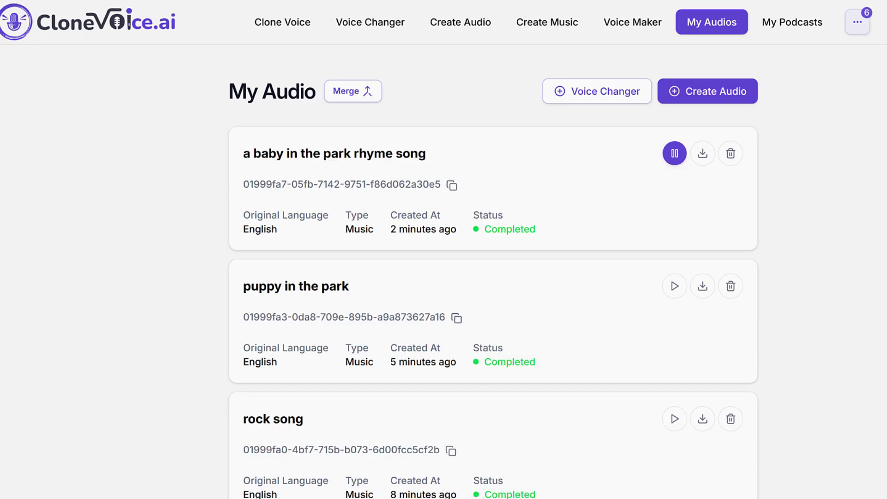
click(674, 154)
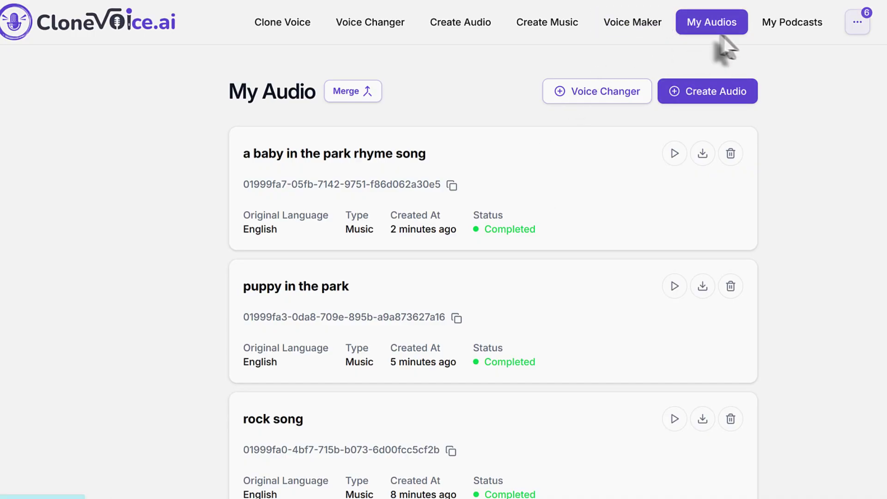
Step: Start a new Kids Rhymes song and generate AI lyrics about a baby visiting the zoo
click(551, 25)
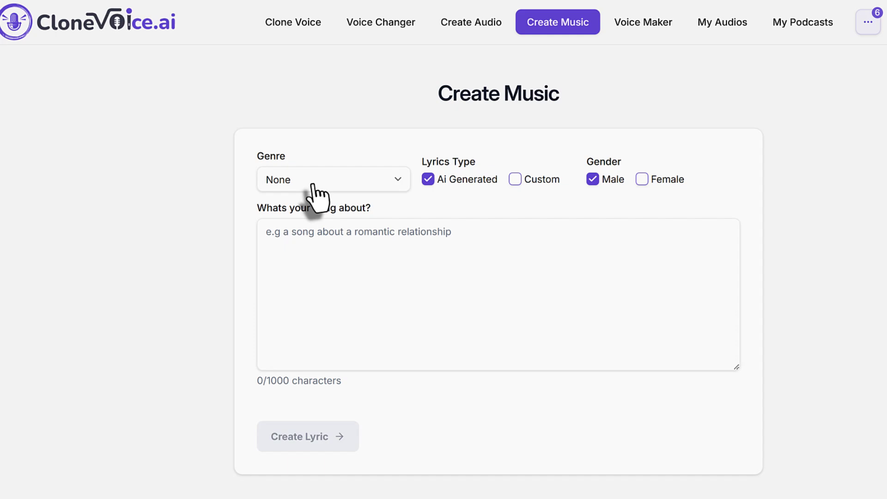
click(365, 183)
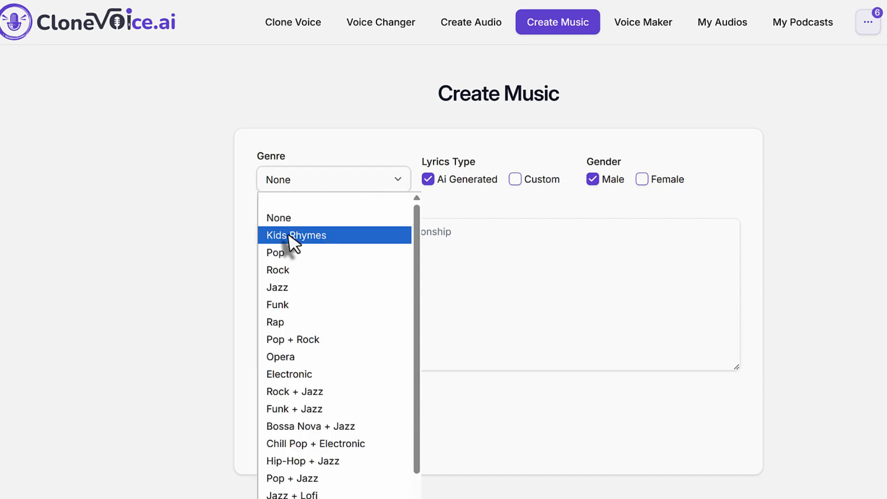
click(292, 235)
click(538, 237)
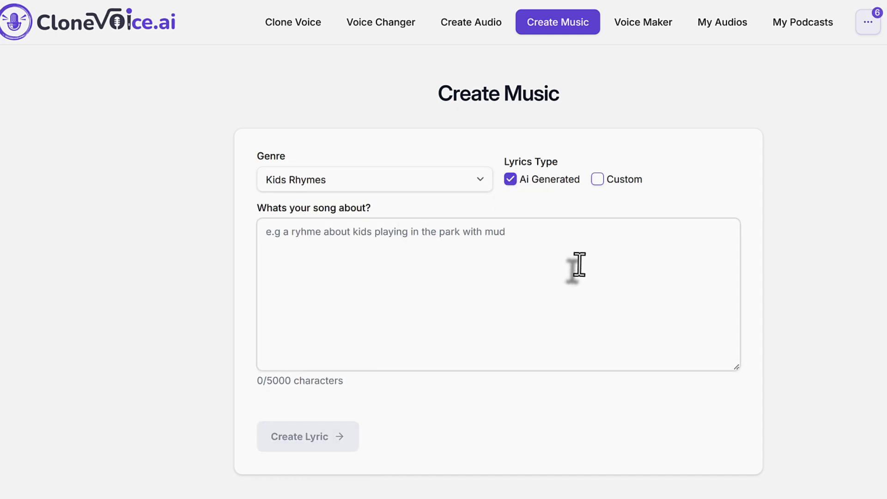
text(a baby)
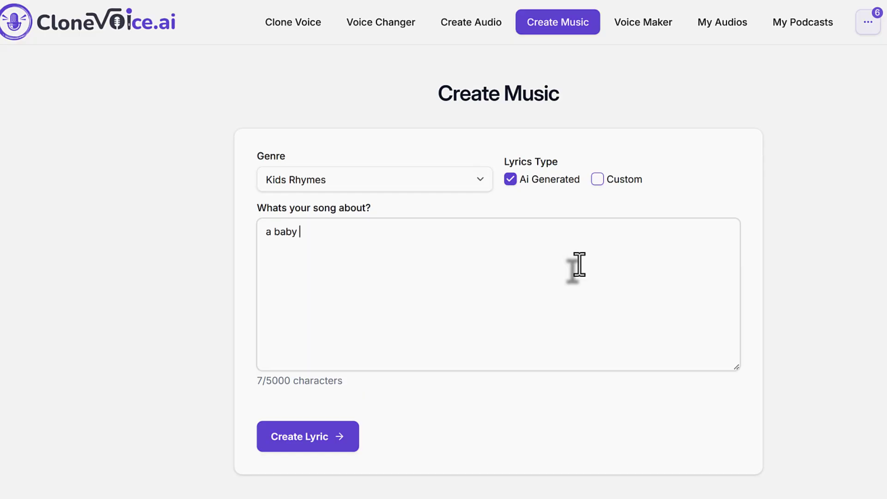
text( visiting the zoo for the first time)
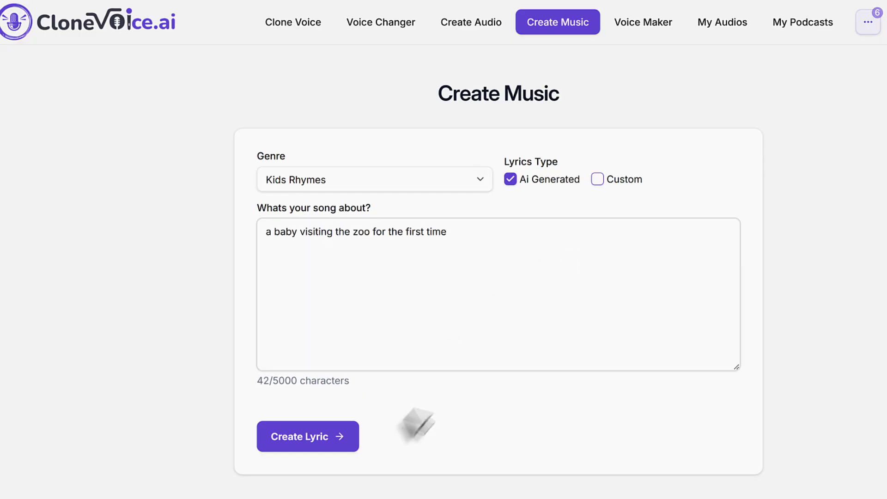
click(319, 437)
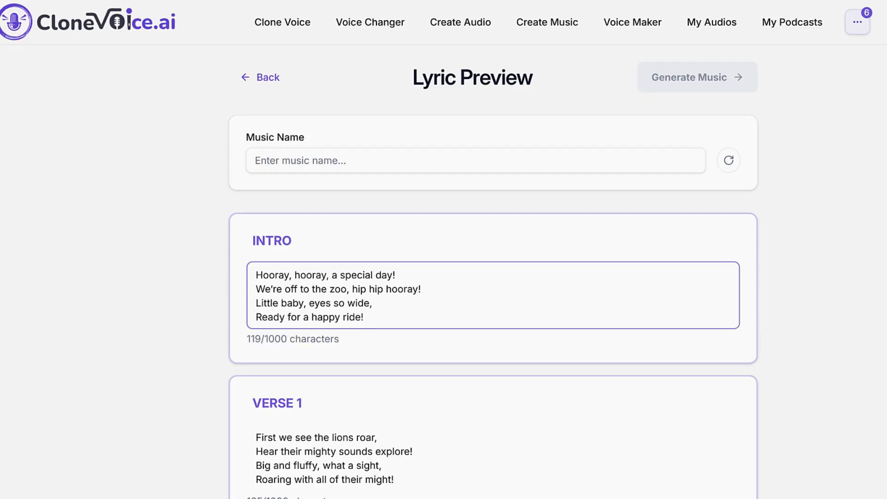
Step: Scroll through the zoo lyrics in the Lyric Preview
click(263, 248)
drag(259, 267, 277, 268)
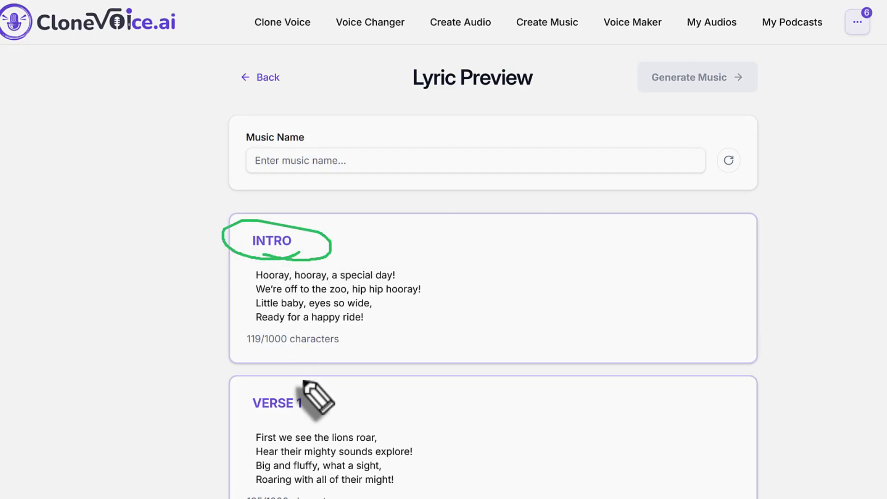
mouse_move(303, 381)
mouse_down()
mouse_move(337, 425)
mouse_move(314, 389)
mouse_up()
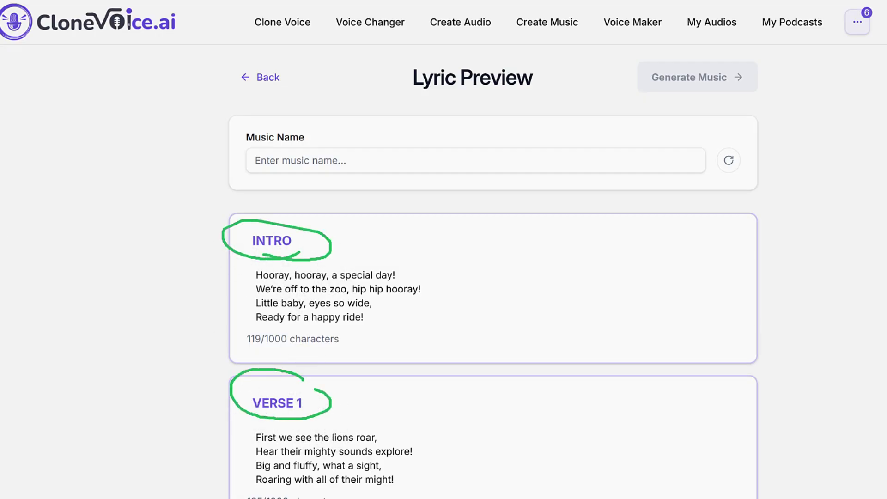
scroll(154, 241, down, 9)
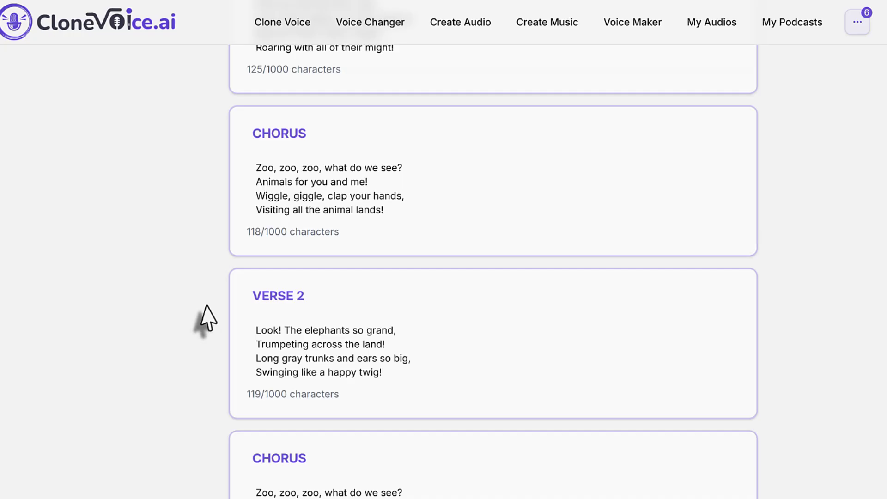
scroll(207, 318, down, 9)
scroll(288, 234, down, 9)
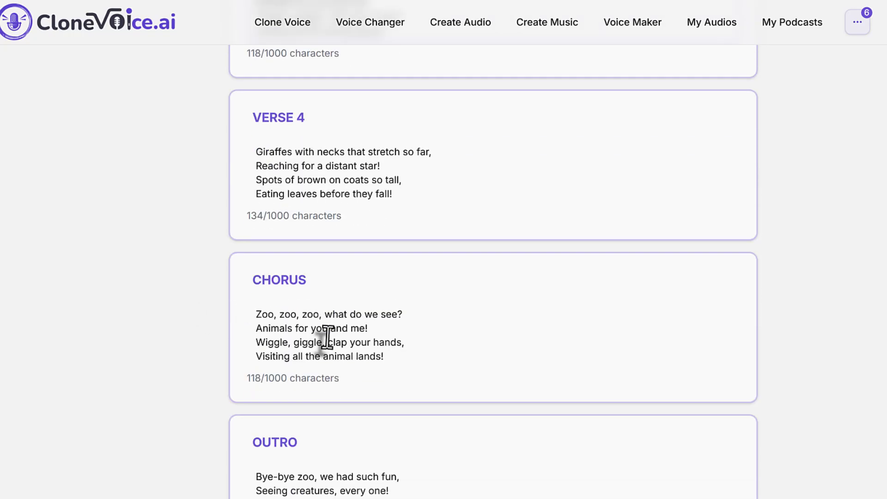
scroll(327, 337, up, 20)
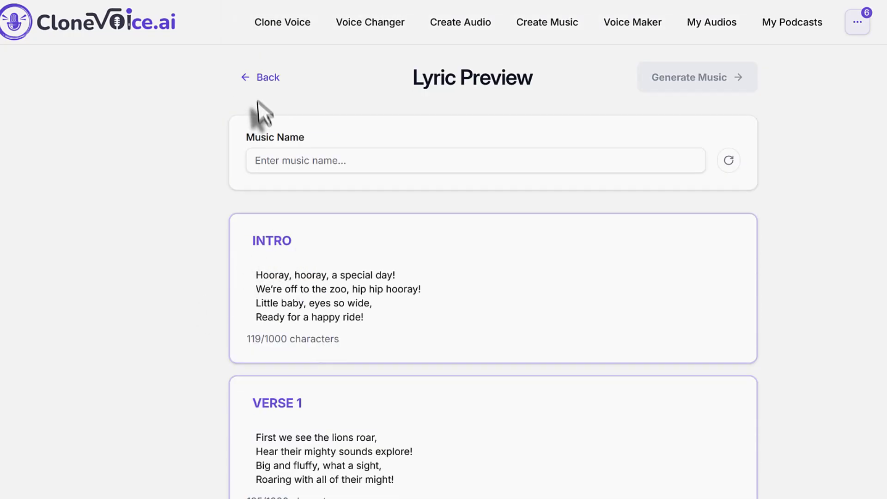
Step: Select the four INTRO lyric lines, then return to the blank Create Music form
click(252, 81)
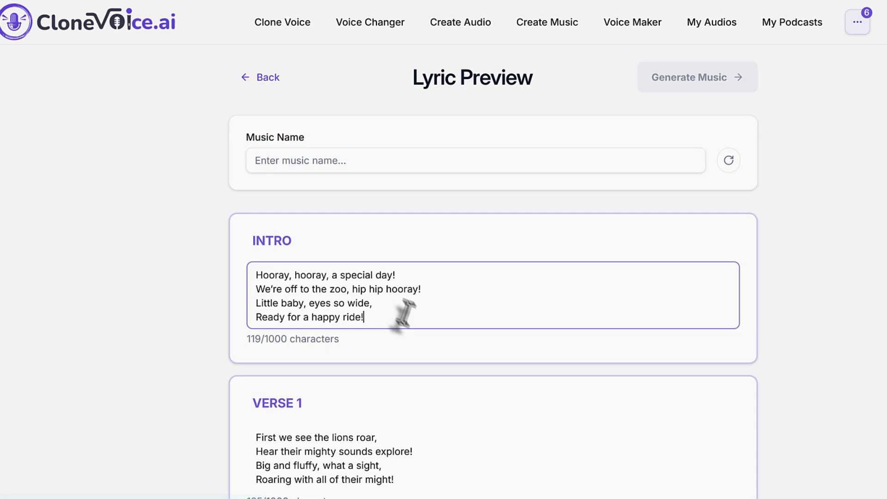
drag(402, 317, 253, 229)
double_click(252, 239)
click(293, 273)
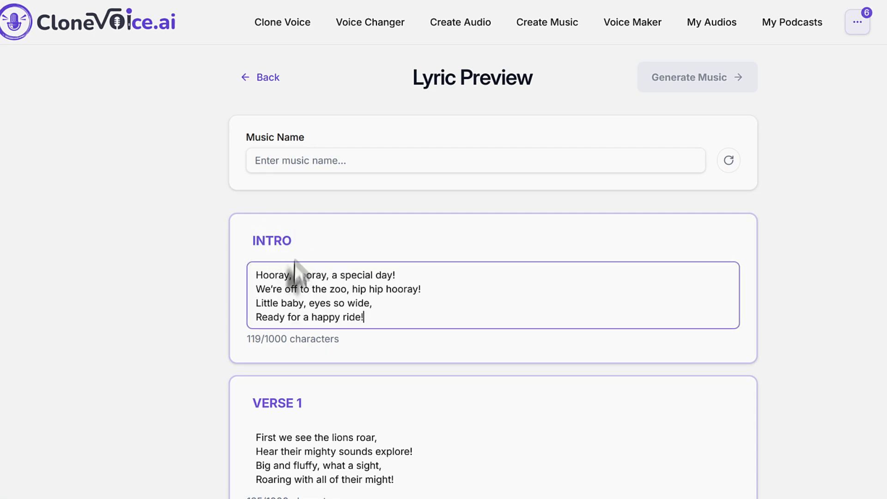
triple_click(362, 317)
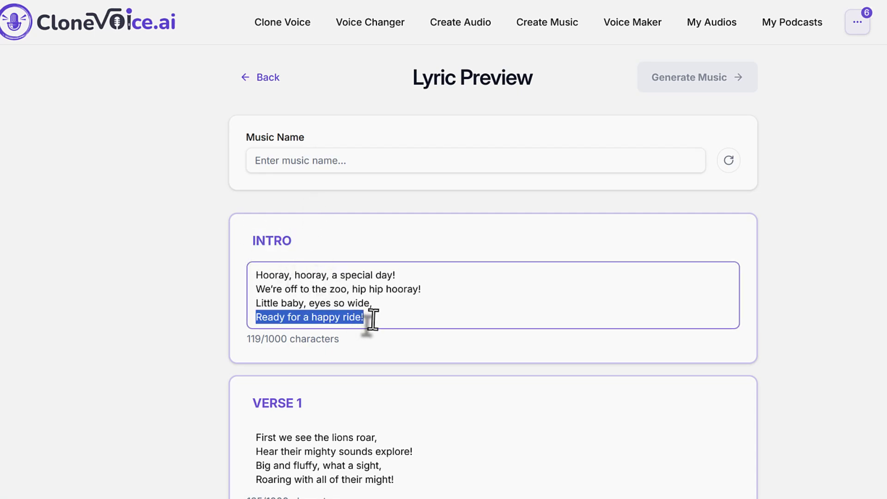
drag(362, 317, 249, 274)
click(252, 272)
drag(365, 319, 214, 287)
key(ctrl+c)
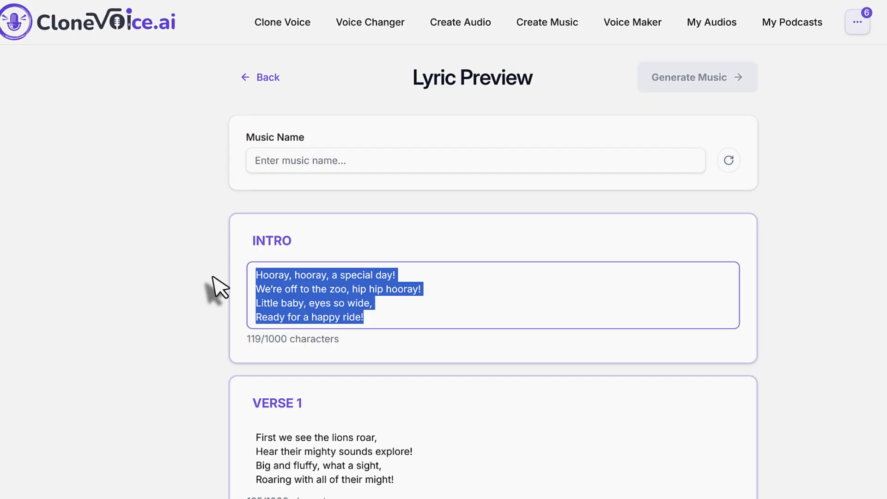
click(227, 268)
click(258, 77)
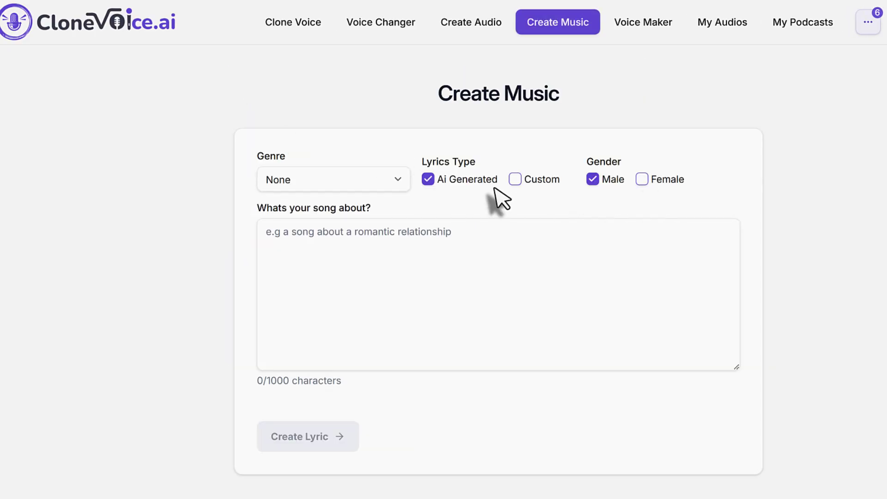
Step: Choose Kids Rhymes with Custom lyrics, paste the INTRO lines and add an [intro] tag
click(307, 183)
click(296, 237)
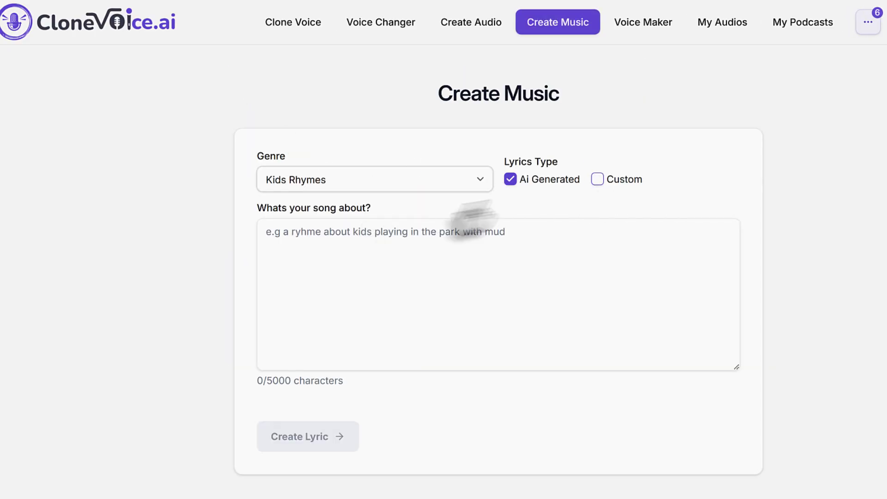
click(601, 185)
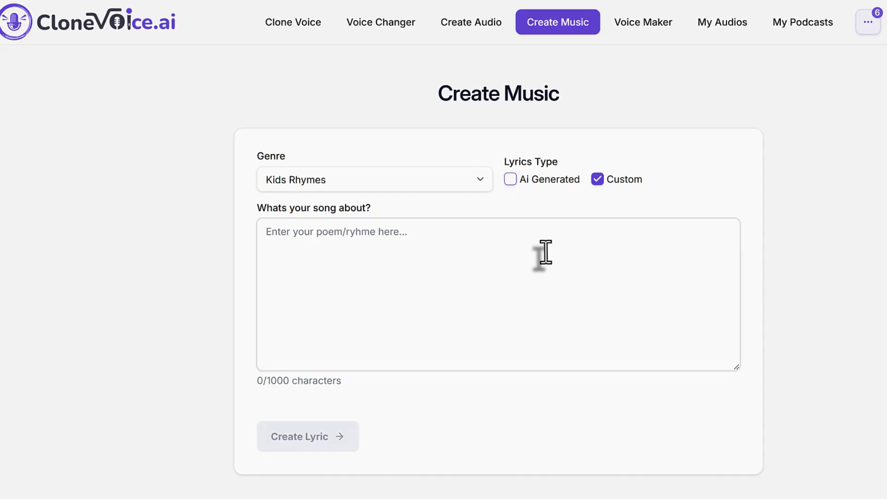
key(ctrl+v)
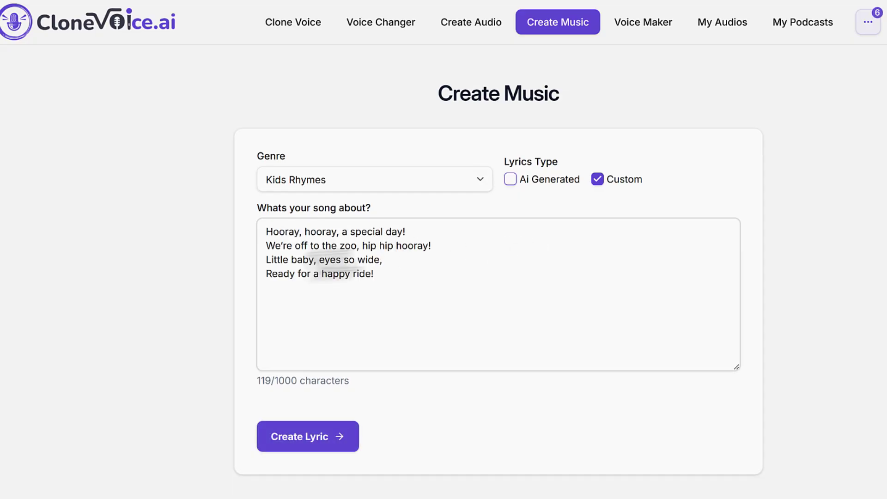
click(256, 229)
key(Return)
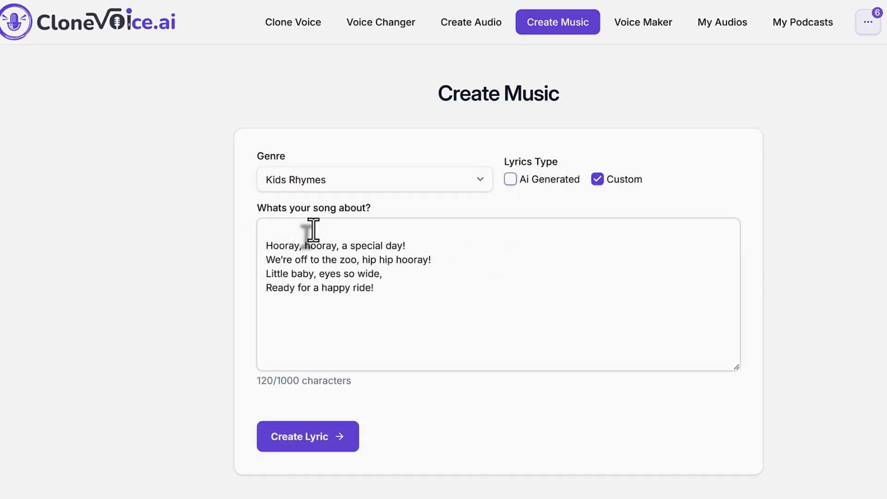
text([intro)
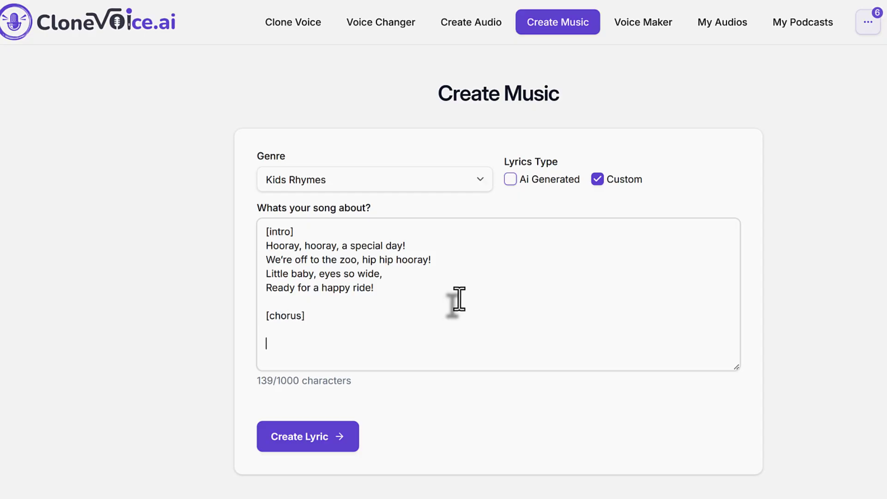
Step: Copy the four lines under a [chorus] tag and create the lyric
drag(459, 299, 265, 243)
key(ctrl+c)
click(354, 330)
key(ctrl+v)
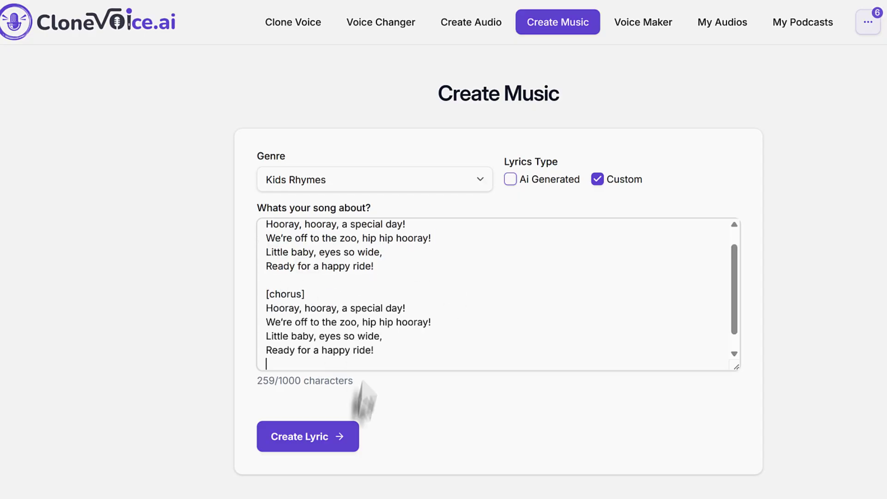
click(324, 435)
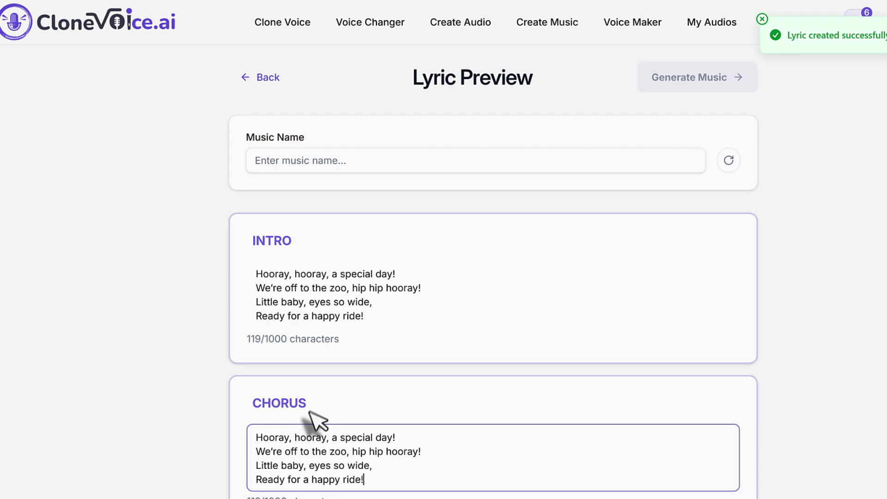
Step: Look over the INTRO and CHORUS sections, then return to the blank Create Music form
click(298, 274)
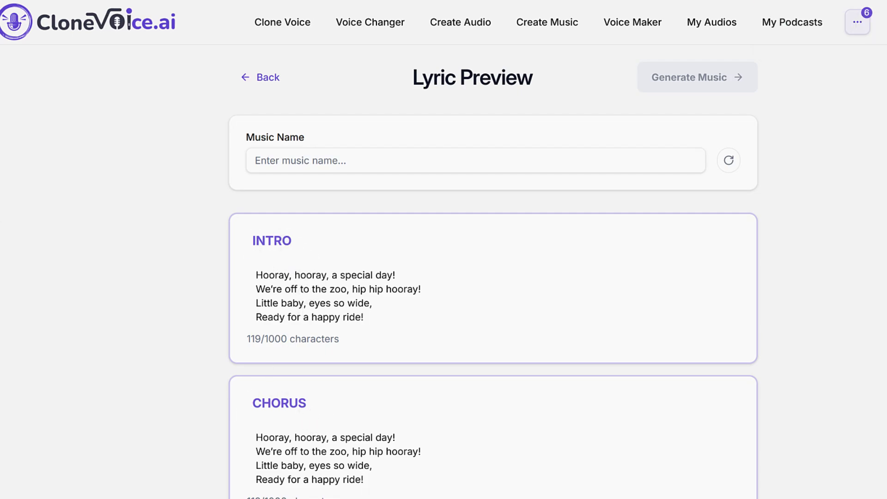
mouse_move(258, 252)
mouse_down()
mouse_move(340, 238)
mouse_move(287, 252)
mouse_up()
drag(296, 373, 301, 381)
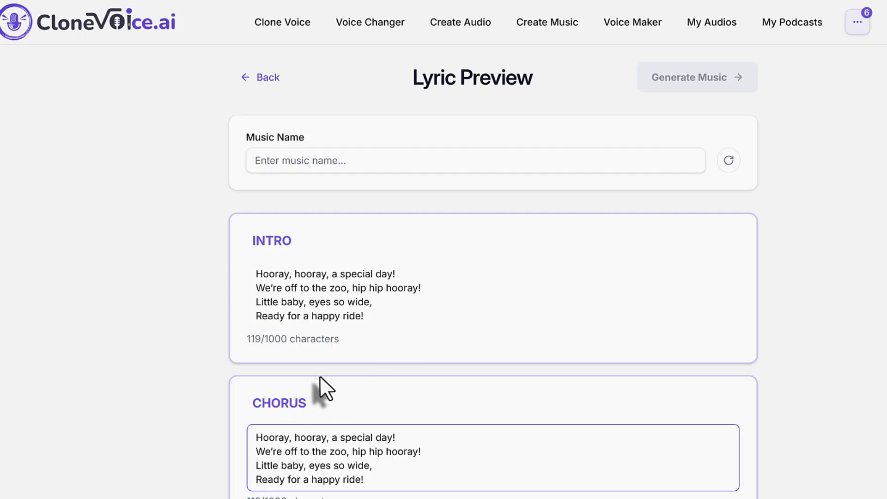
click(257, 84)
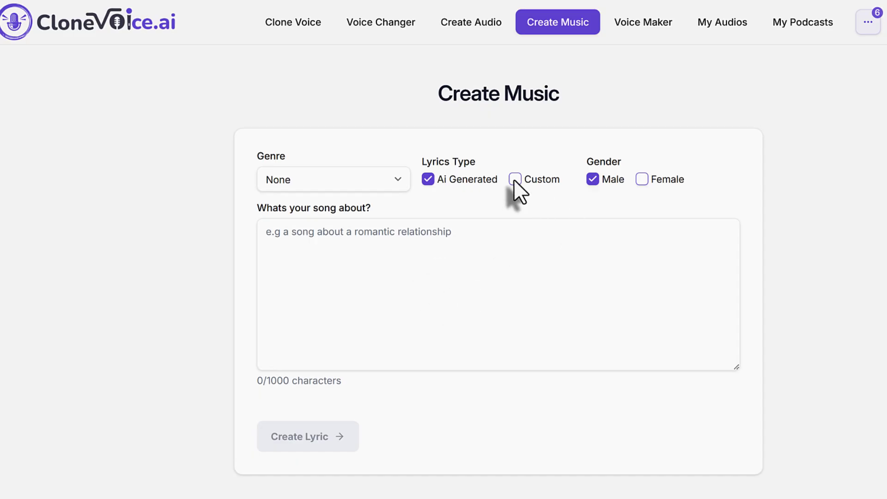
Step: Pick Kids Rhymes, describe a baby visiting the zoo, and generate fresh AI lyrics
click(331, 181)
click(280, 234)
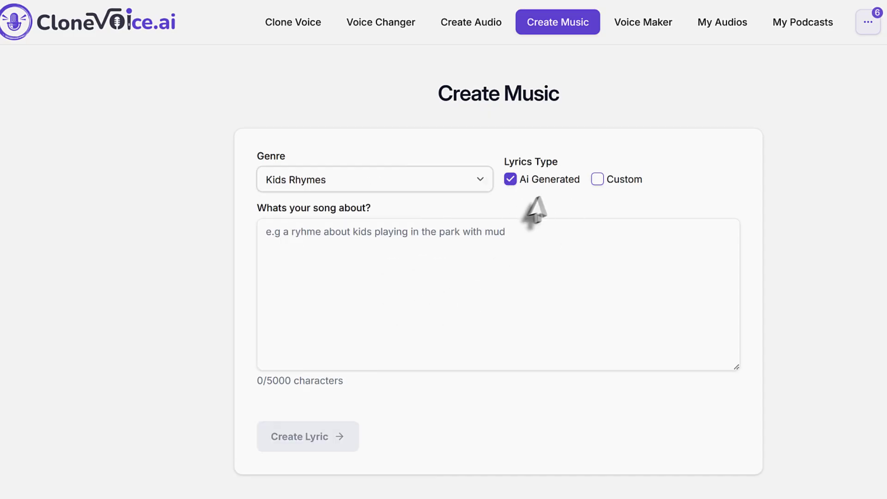
click(517, 247)
text(a baby visiting the zoo for the first time)
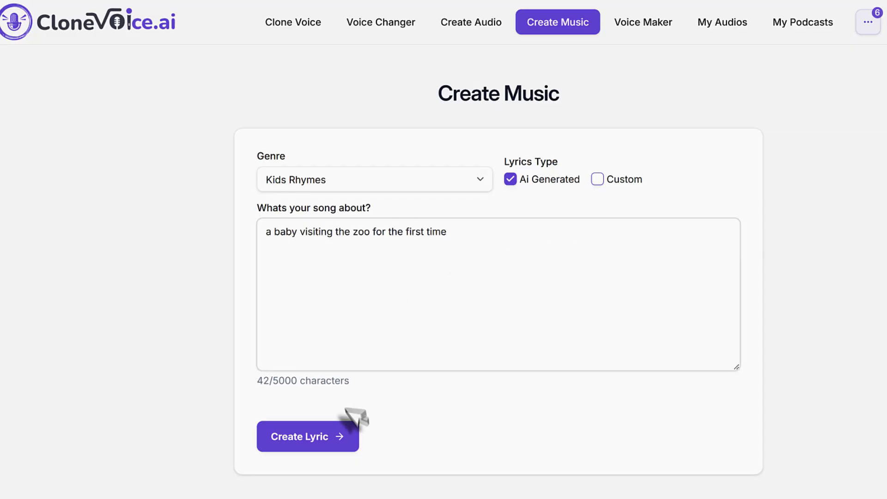
click(344, 432)
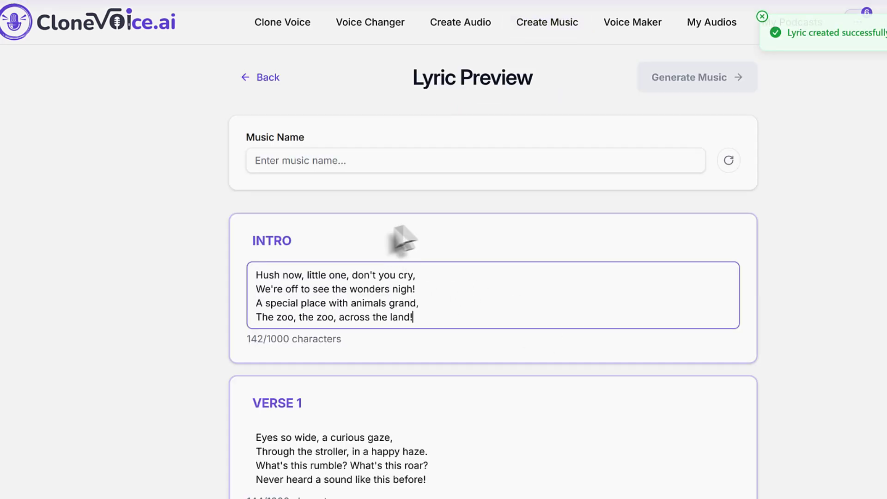
scroll(317, 376, down, 10)
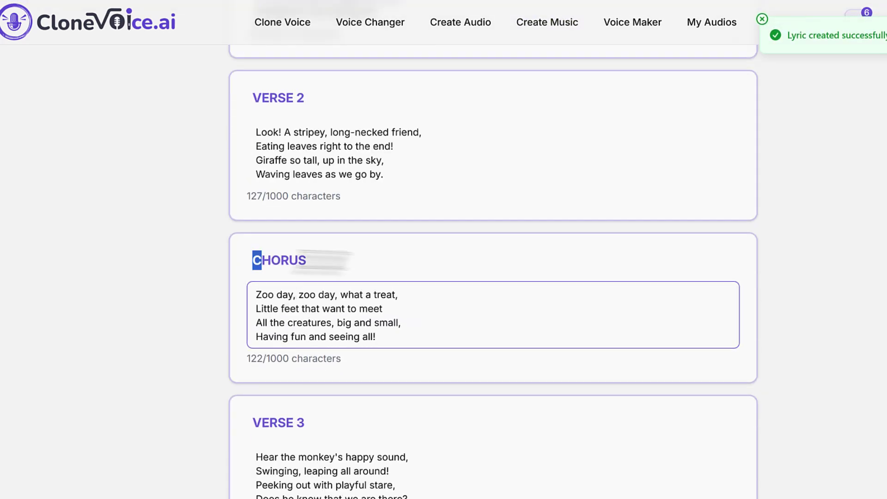
drag(261, 423, 386, 401)
scroll(319, 393, down, 5)
click(243, 375)
scroll(323, 393, down, 8)
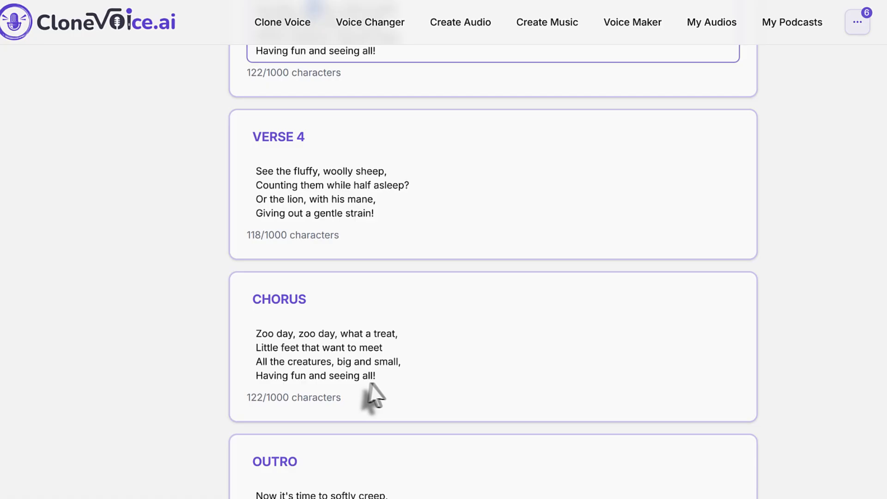
click(273, 282)
click(257, 448)
drag(298, 449, 323, 451)
scroll(324, 416, down, 2)
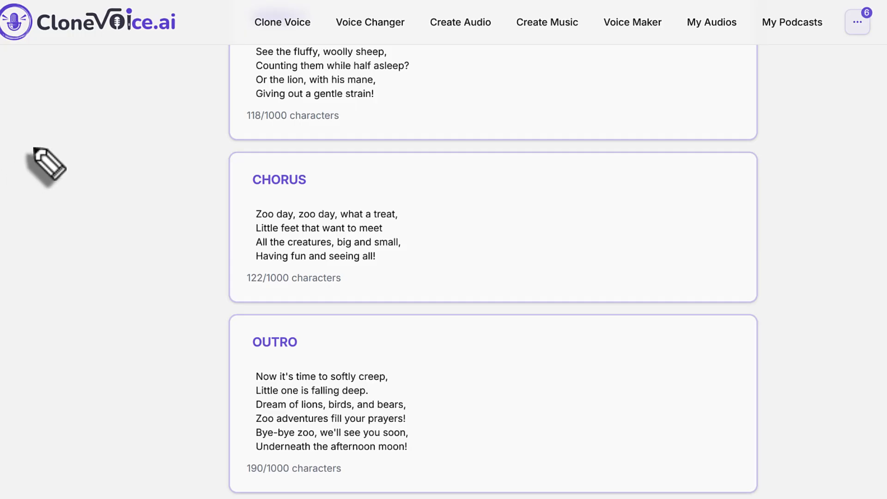
drag(37, 141, 59, 126)
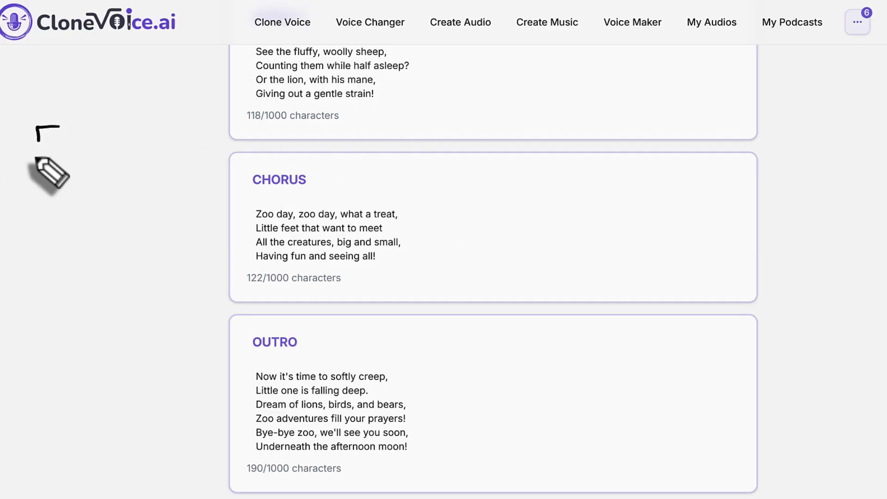
mouse_move(35, 158)
mouse_down()
mouse_move(58, 158)
mouse_move(90, 132)
mouse_move(96, 146)
mouse_move(121, 127)
mouse_move(168, 123)
mouse_move(187, 132)
mouse_up()
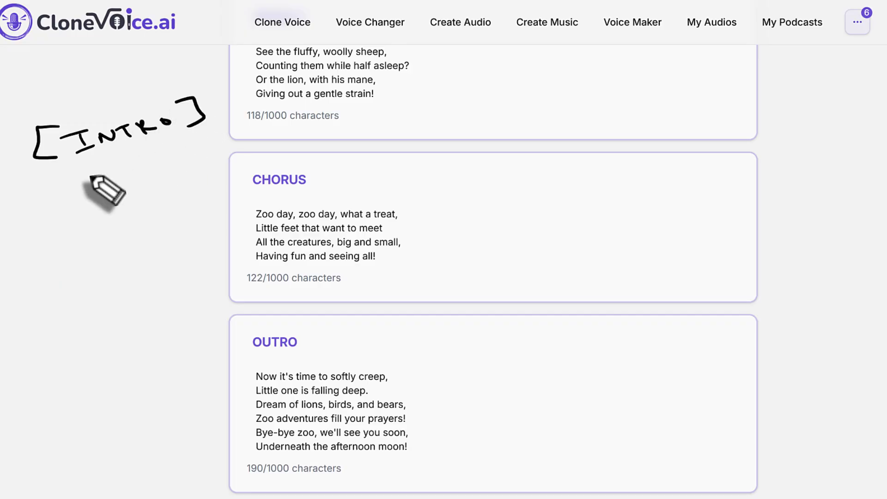
drag(88, 175, 127, 167)
drag(90, 192, 140, 184)
drag(103, 207, 133, 195)
mouse_move(68, 243)
mouse_down()
mouse_move(42, 246)
mouse_move(67, 283)
mouse_up()
mouse_move(95, 252)
mouse_down()
mouse_move(122, 261)
mouse_move(155, 251)
mouse_move(202, 210)
mouse_move(202, 256)
mouse_up()
mouse_move(127, 290)
mouse_down()
mouse_move(162, 283)
mouse_move(166, 292)
mouse_up()
drag(134, 320, 173, 310)
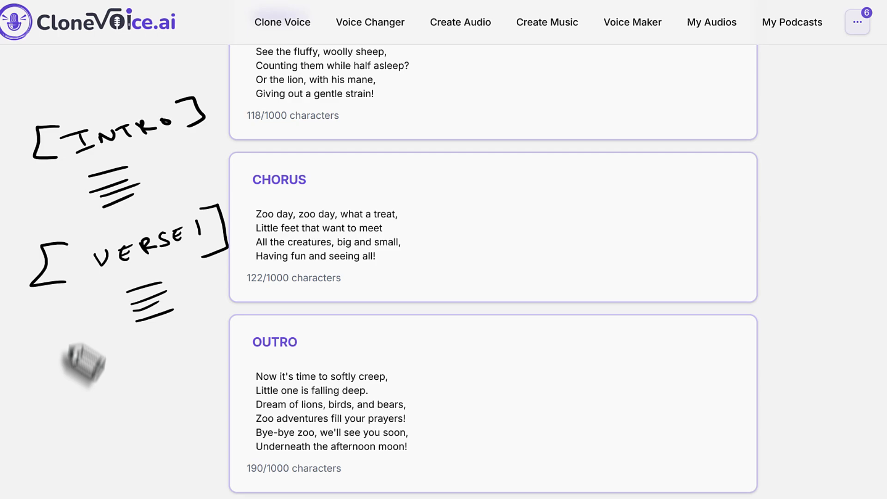
drag(78, 354, 85, 383)
mouse_move(127, 355)
mouse_down()
mouse_move(148, 342)
mouse_move(153, 350)
mouse_move(222, 317)
mouse_move(215, 311)
mouse_move(227, 329)
mouse_up()
drag(155, 375, 189, 364)
drag(162, 387, 195, 377)
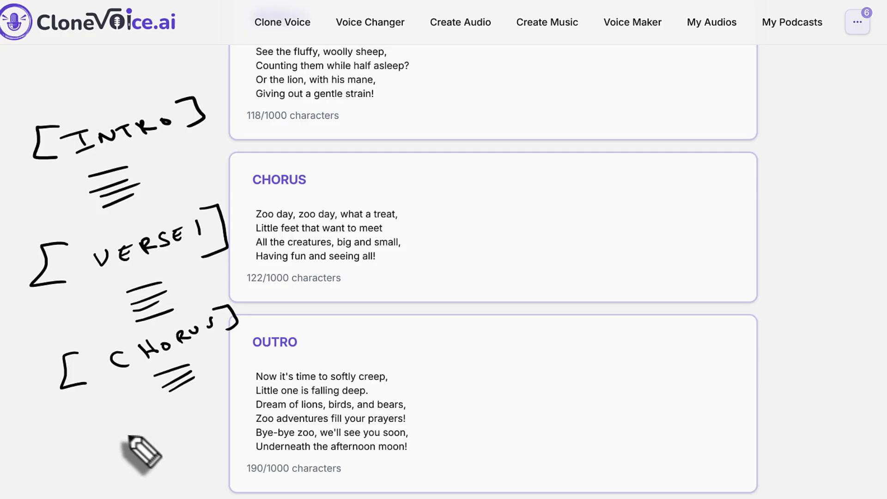
mouse_move(135, 436)
mouse_down()
mouse_move(147, 468)
mouse_move(166, 443)
mouse_move(230, 402)
mouse_move(241, 422)
mouse_up()
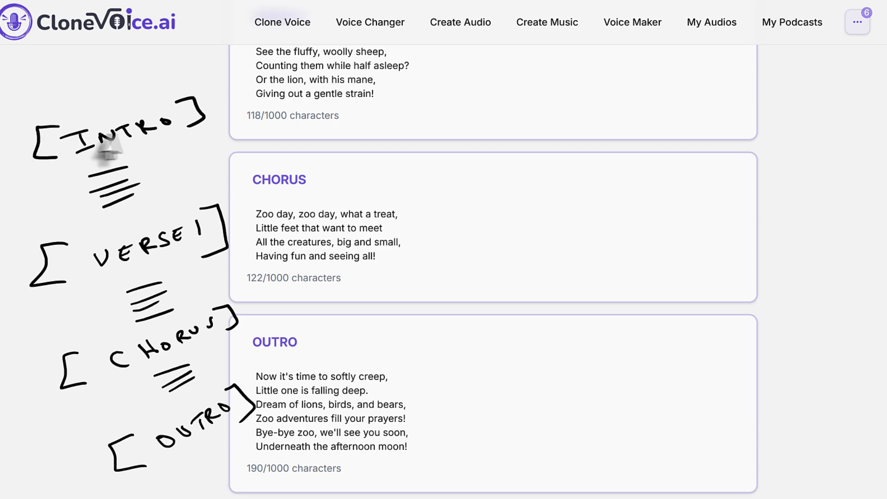
Step: Name the zoo song 'baby visiting the zoo' and start generating its music
click(377, 256)
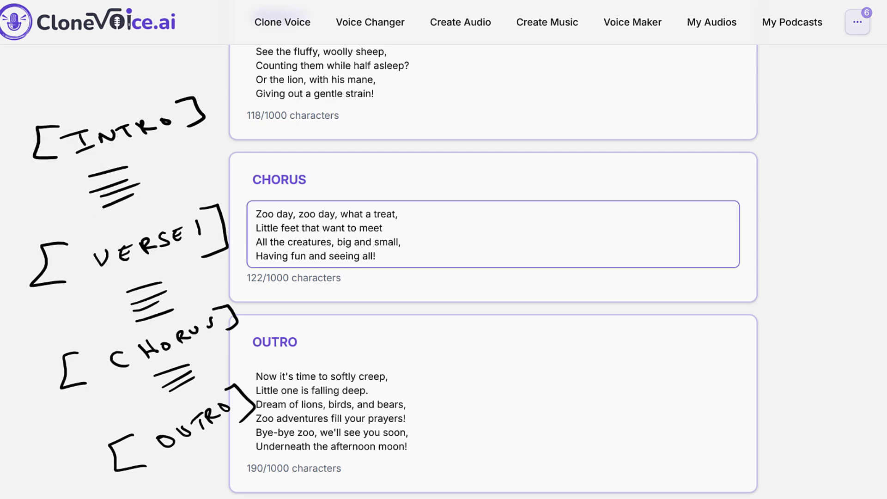
scroll(182, 249, up, 8)
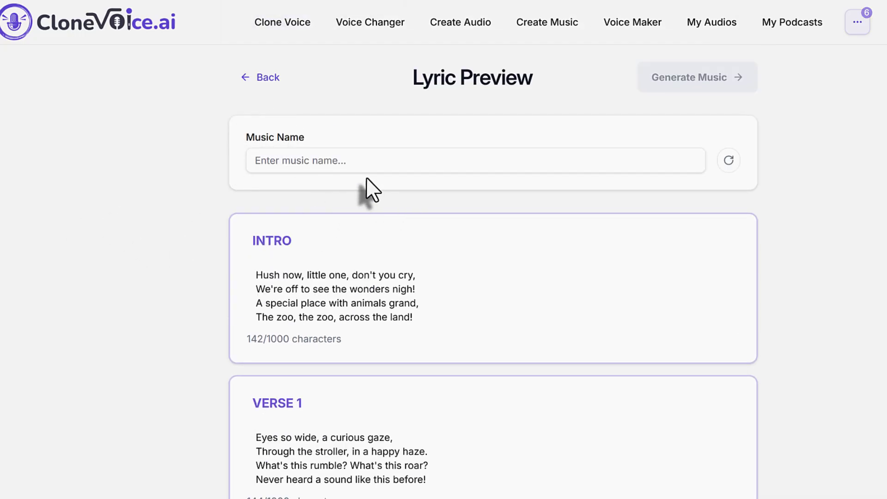
click(359, 166)
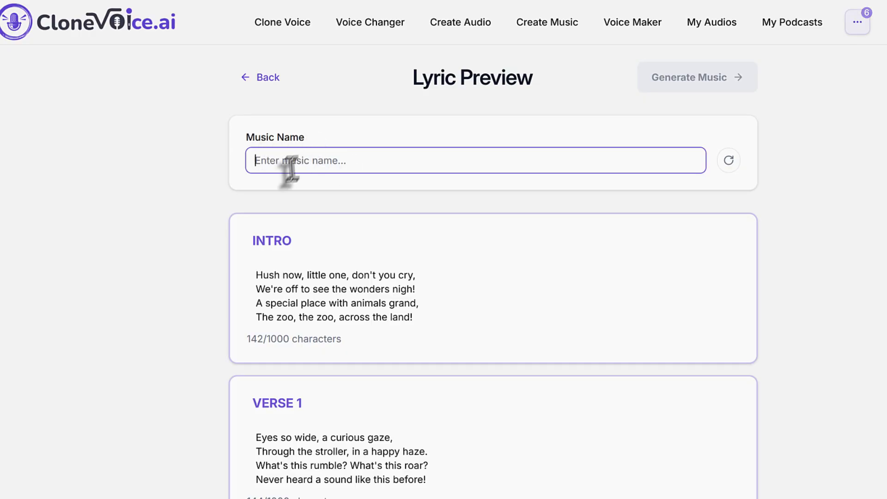
text(baby visiting the zoo)
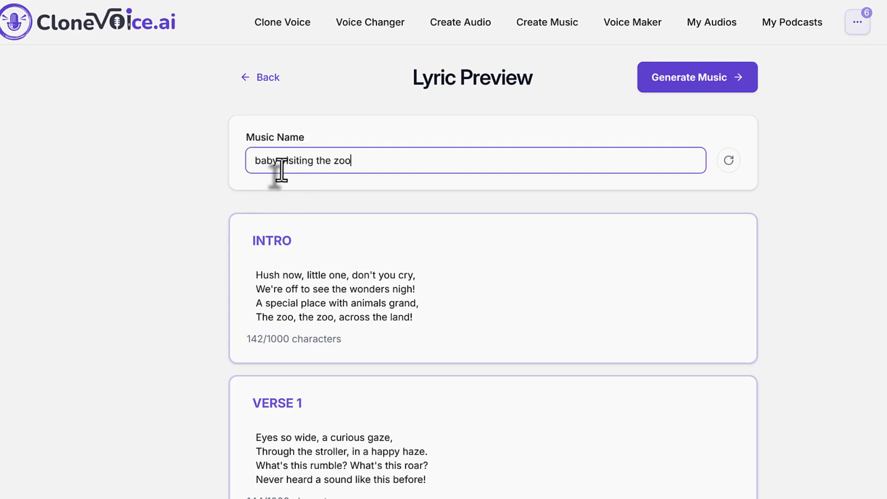
key(ctrl+a)
key(BackSpace)
mouse_move(678, 101)
mouse_down()
mouse_move(753, 101)
mouse_move(652, 111)
mouse_up()
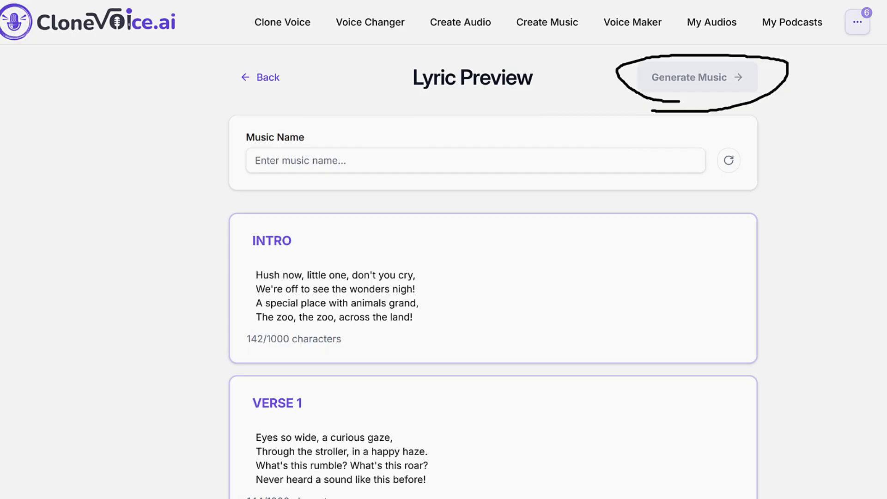
click(277, 164)
key(ctrl+v)
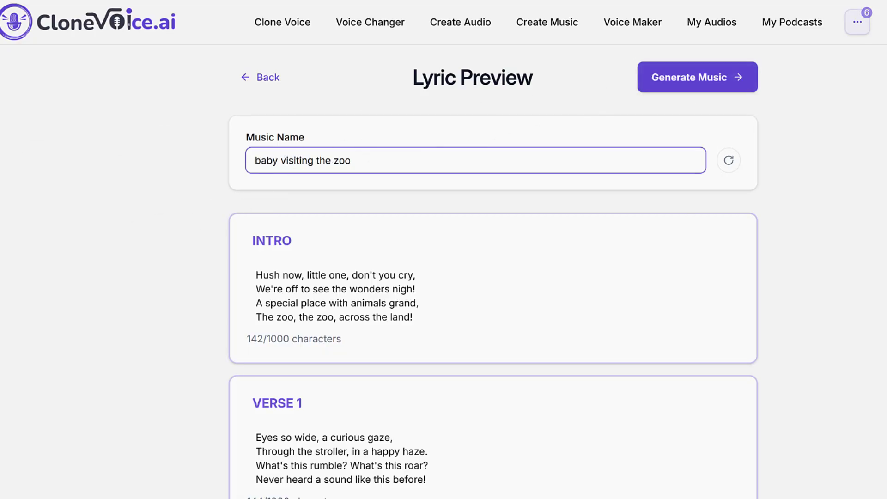
mouse_move(626, 102)
mouse_down()
mouse_move(773, 93)
mouse_move(610, 105)
mouse_up()
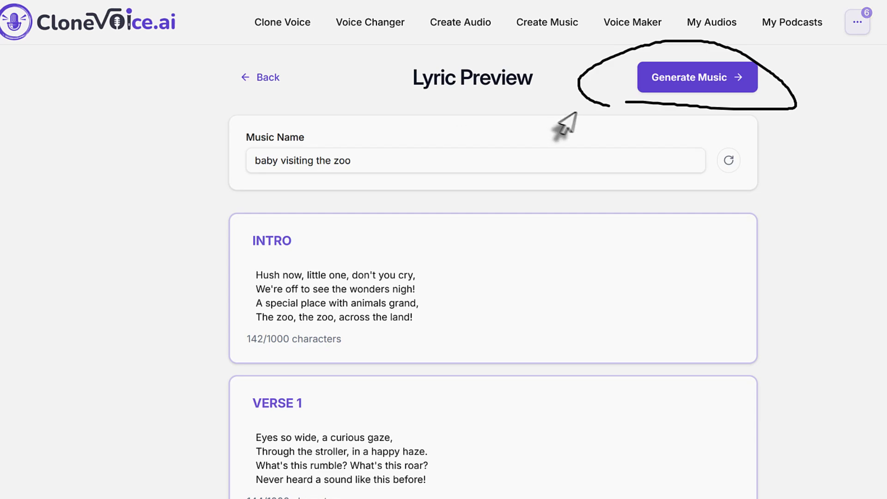
click(677, 88)
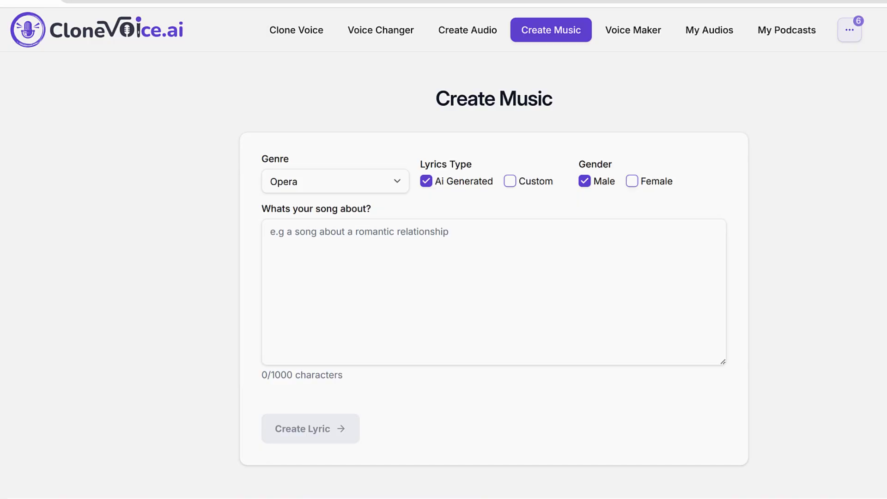
Step: Switch to a female voice and generate lyrics for a song on women empowerment
mouse_move(273, 198)
mouse_down()
mouse_move(370, 163)
mouse_move(266, 188)
mouse_up()
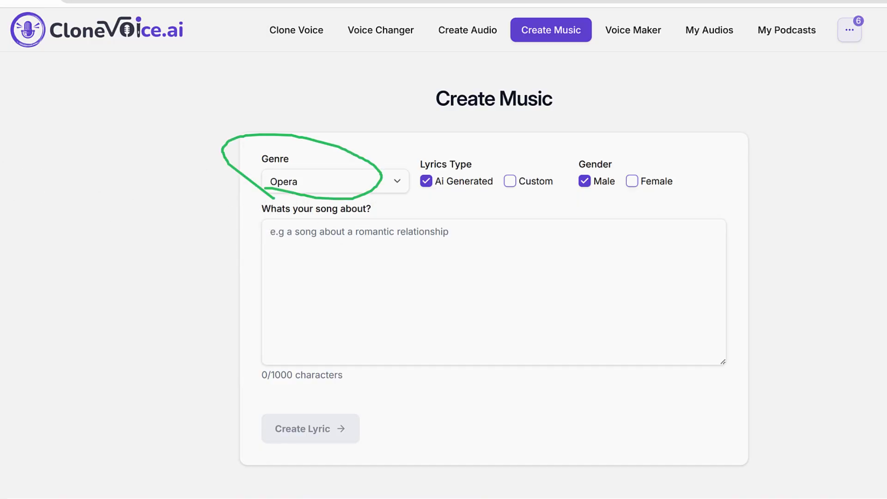
click(632, 181)
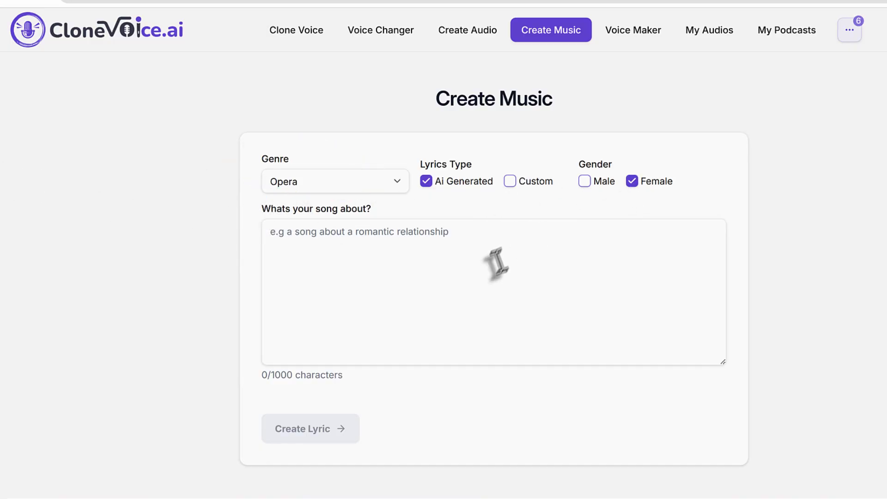
click(500, 267)
text(a song on we)
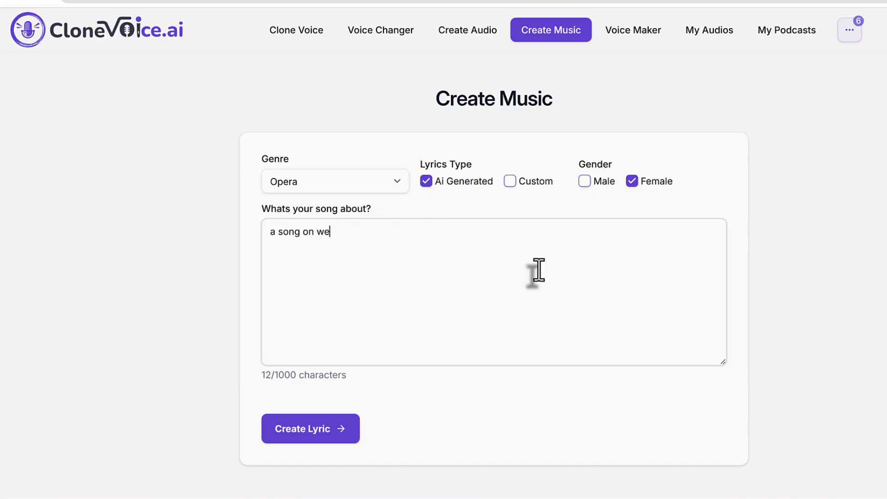
text(omen empowerment)
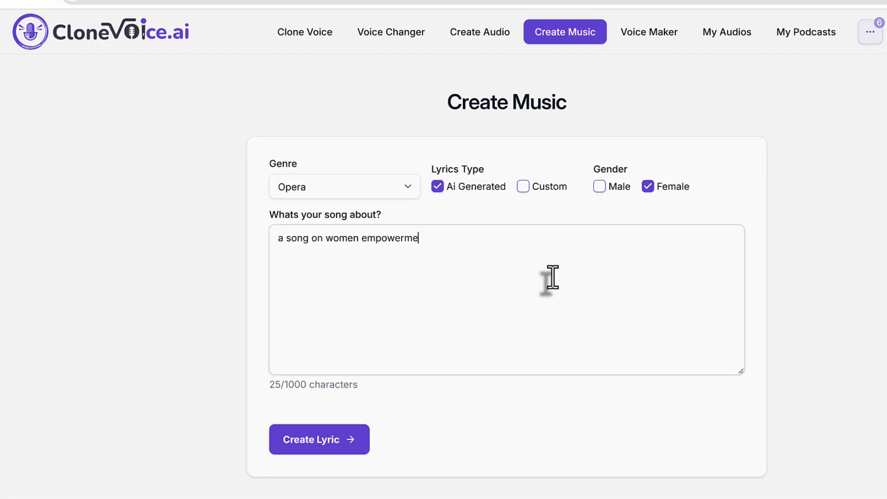
click(341, 441)
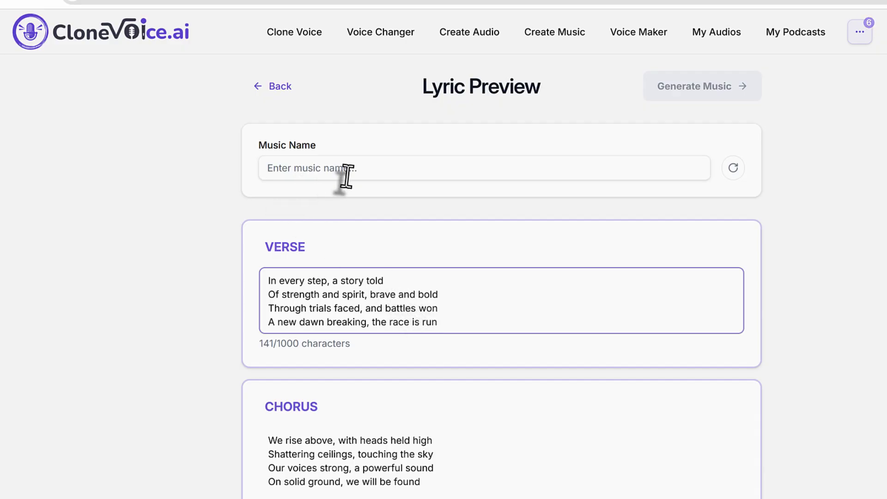
Step: Name it 'women empowerment opera song' and generate the music
click(537, 172)
text(women empowerment opera song)
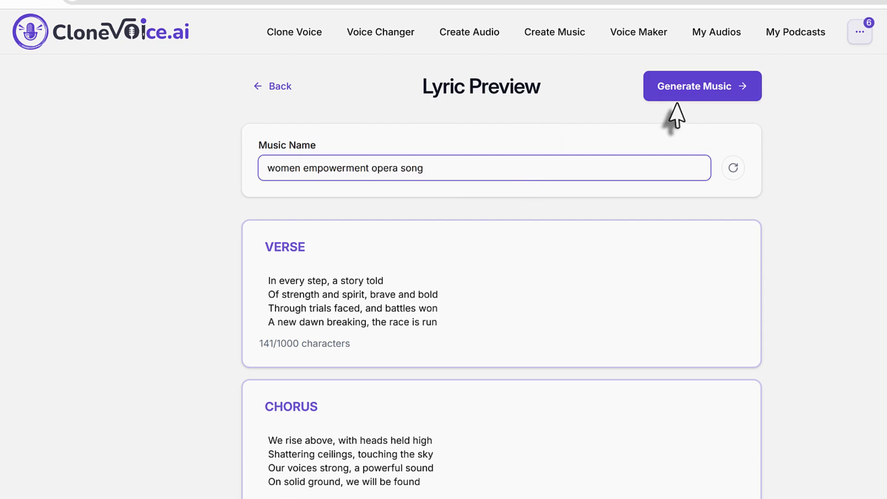
click(669, 95)
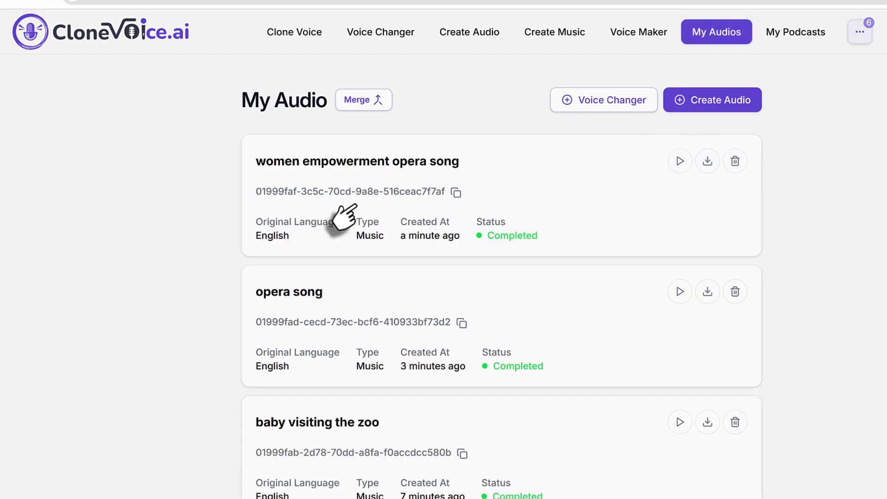
Step: Play the women empowerment opera song from My Audios, then pause it
click(678, 162)
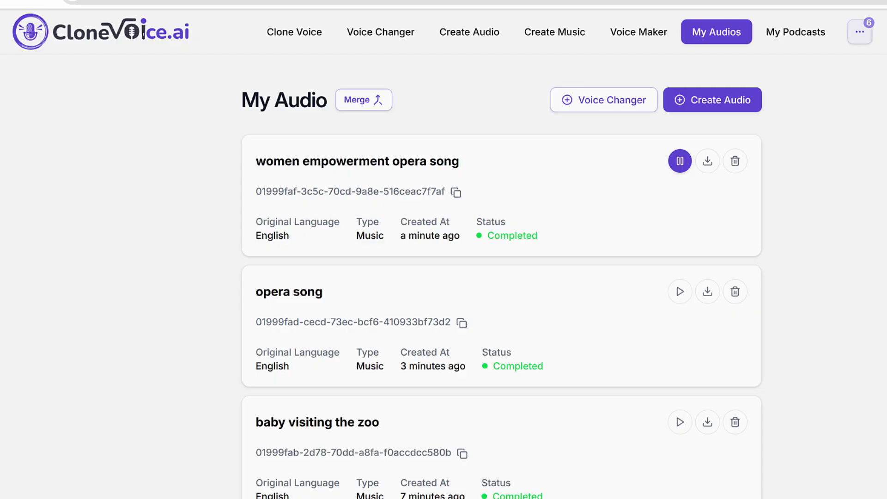
click(685, 163)
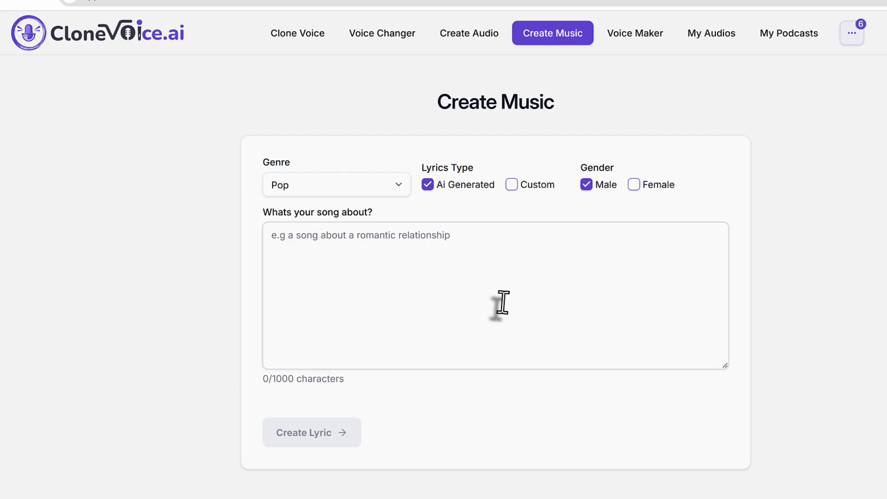
Step: Generate AI lyrics from the description 'a song about teenage breakups'
click(502, 303)
text(a spm)
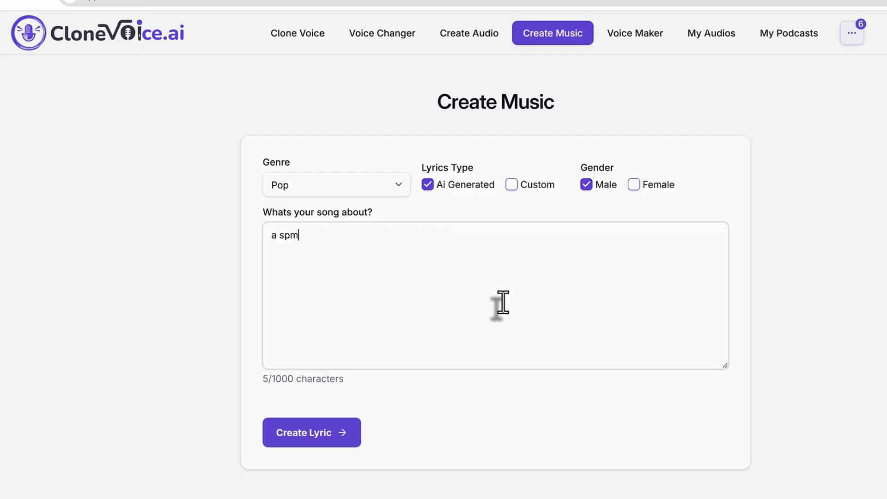
key(BackSpace)
key(BackSpace)
text(ong about teenage )
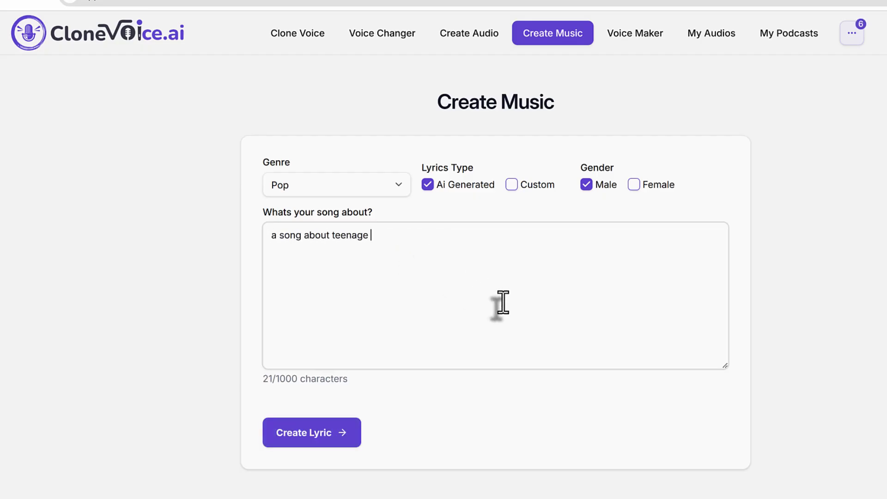
text(breakups)
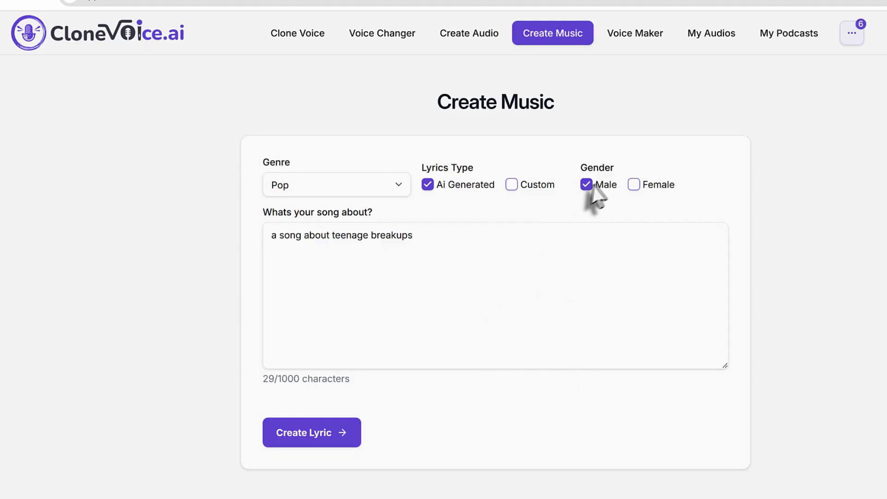
click(311, 438)
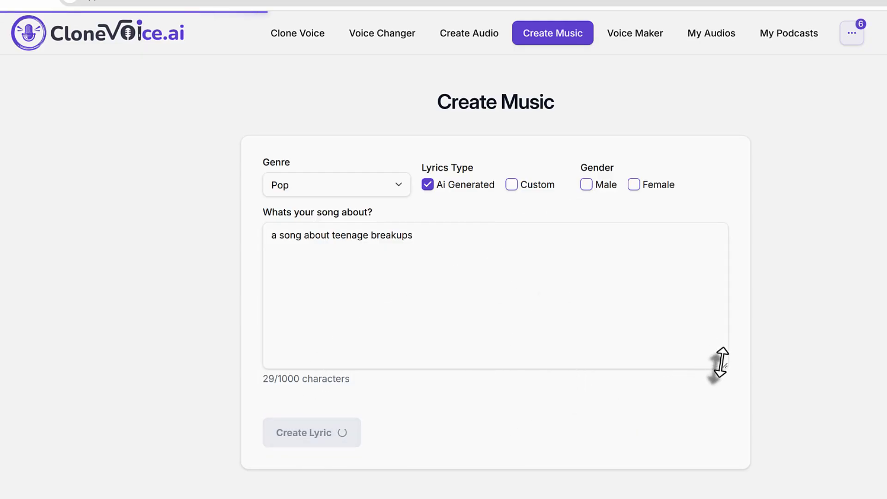
Step: Name the track 'teenage breakup pop song' and generate the music
click(418, 174)
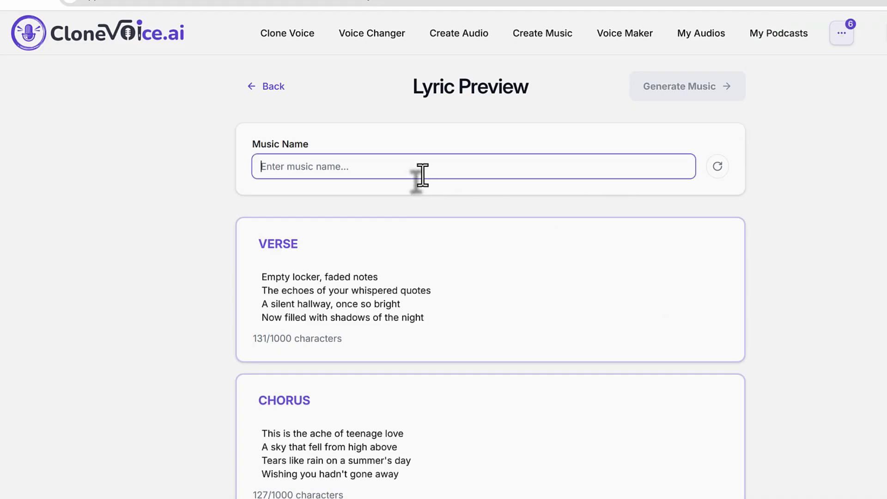
text(teenage break)
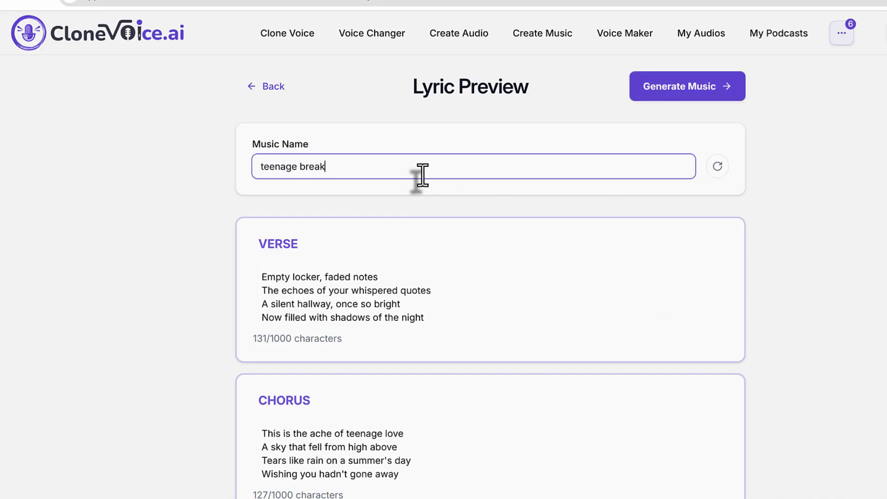
text(up pop song)
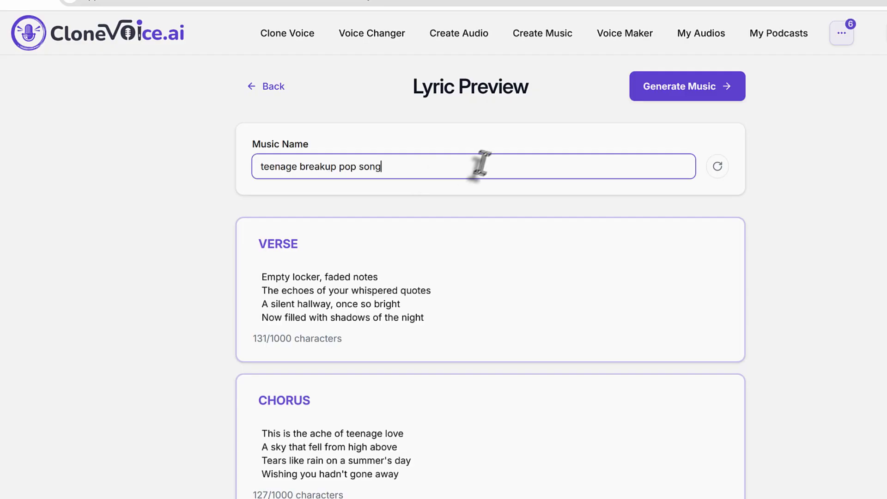
scroll(644, 158, down, 5)
scroll(673, 99, up, 5)
click(673, 88)
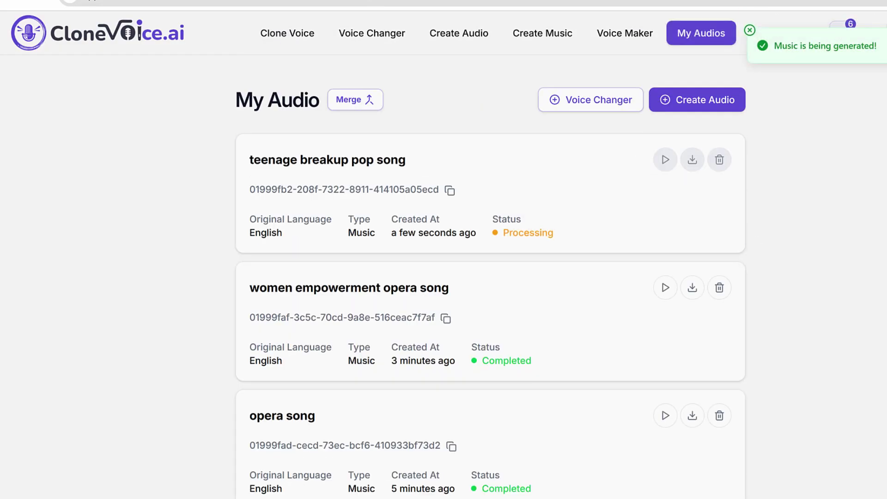
Step: Play the completed teenage breakup pop song, then pause it
click(665, 159)
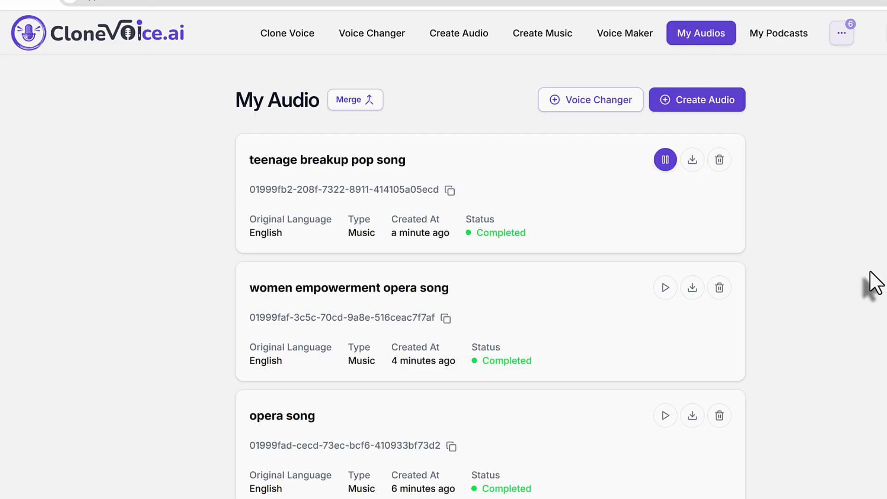
click(665, 162)
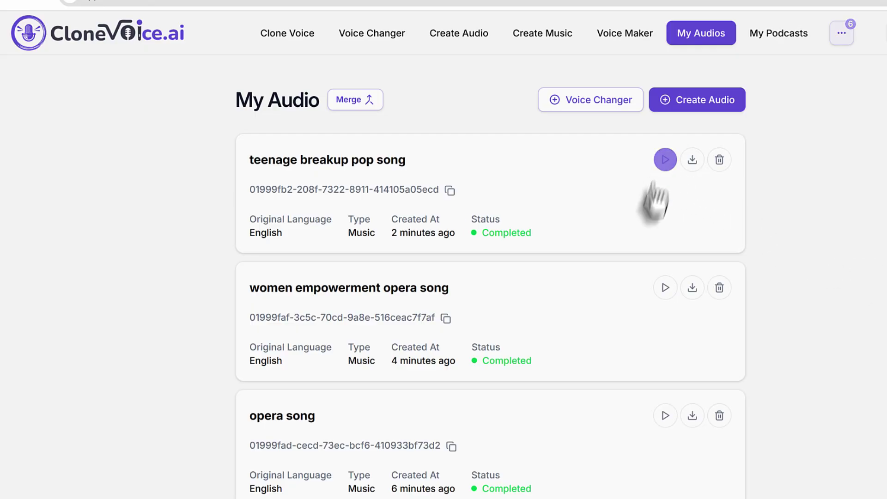